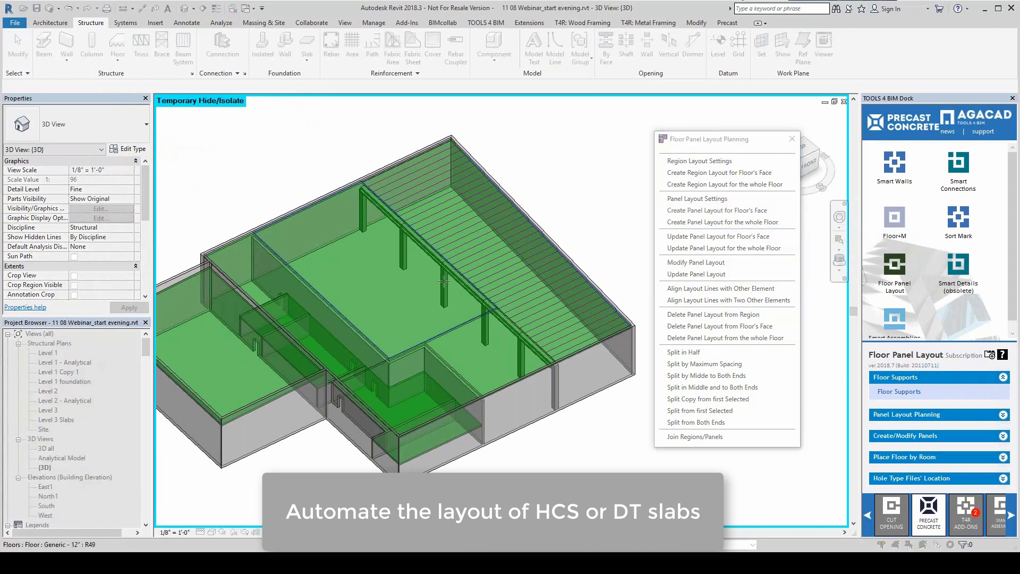
Step: Create the panel layout for the middle floor region beside the column line and finish the layout planning
click(434, 354)
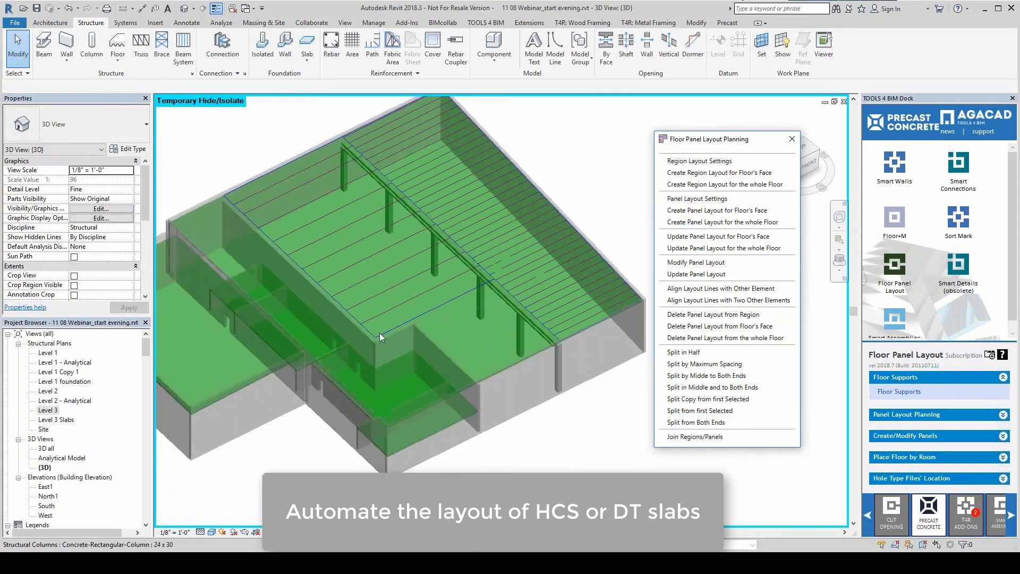
click(792, 139)
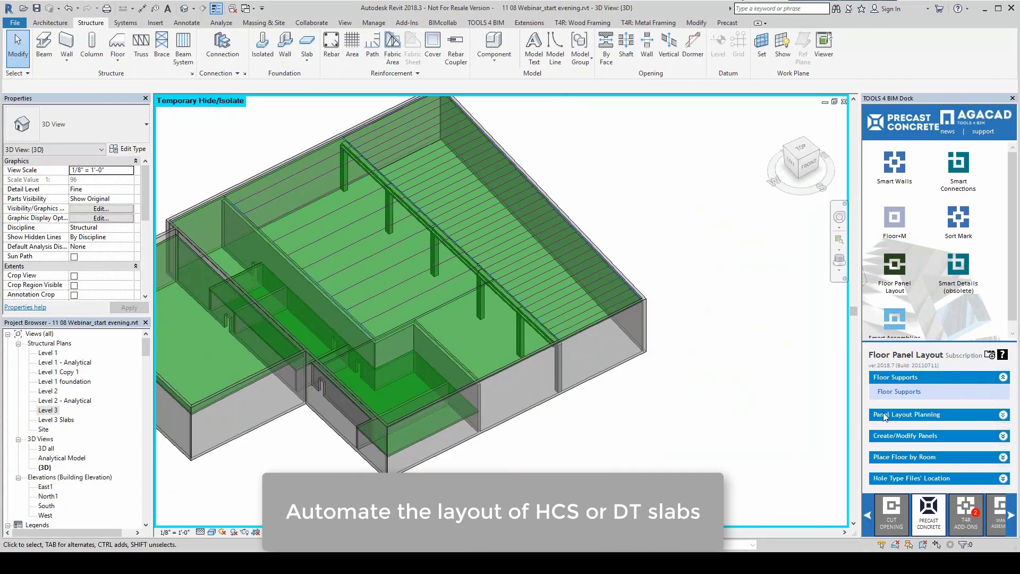
Step: Configure and save the panel settings: Generic - 10" precast and cast-in-place floors, I_HCS 10 hole type, holes inserted, offset from level -0' 3"
click(888, 435)
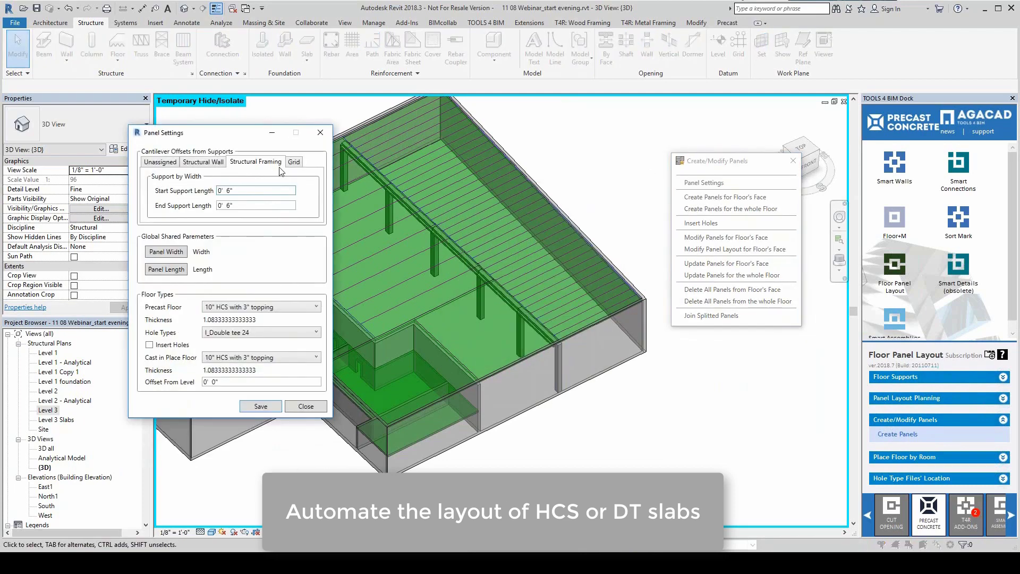
click(252, 308)
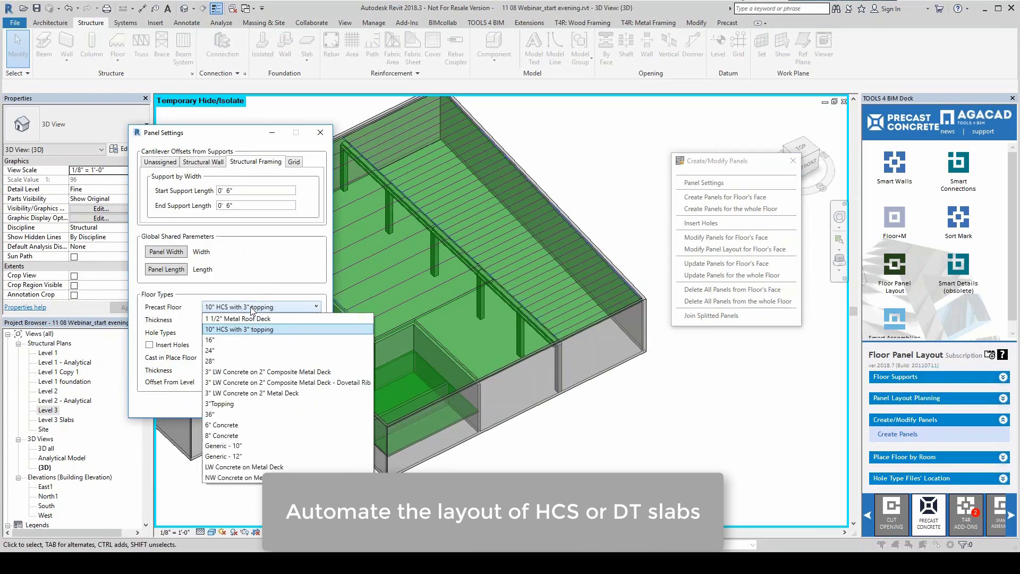
click(251, 445)
click(269, 334)
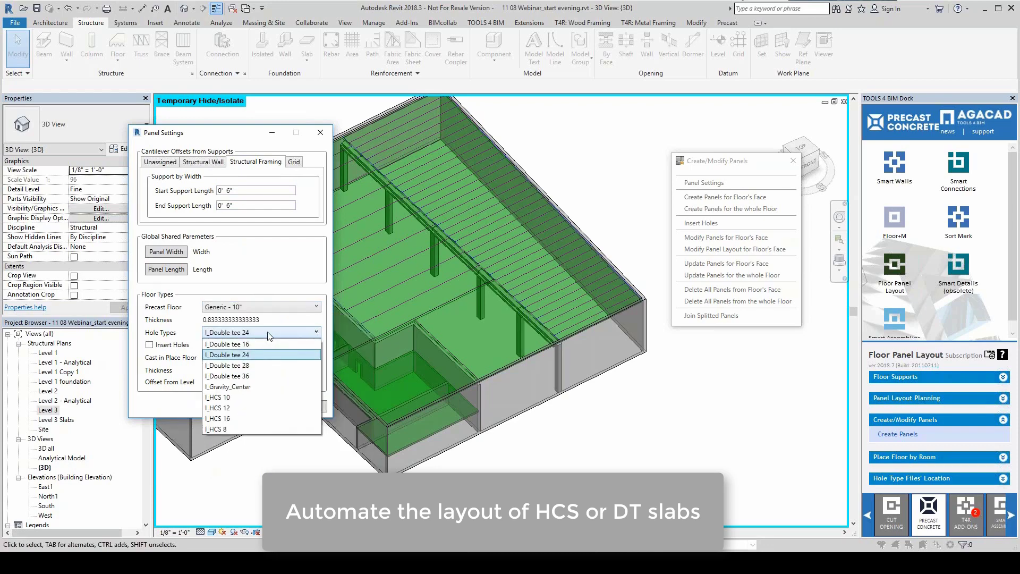
click(255, 397)
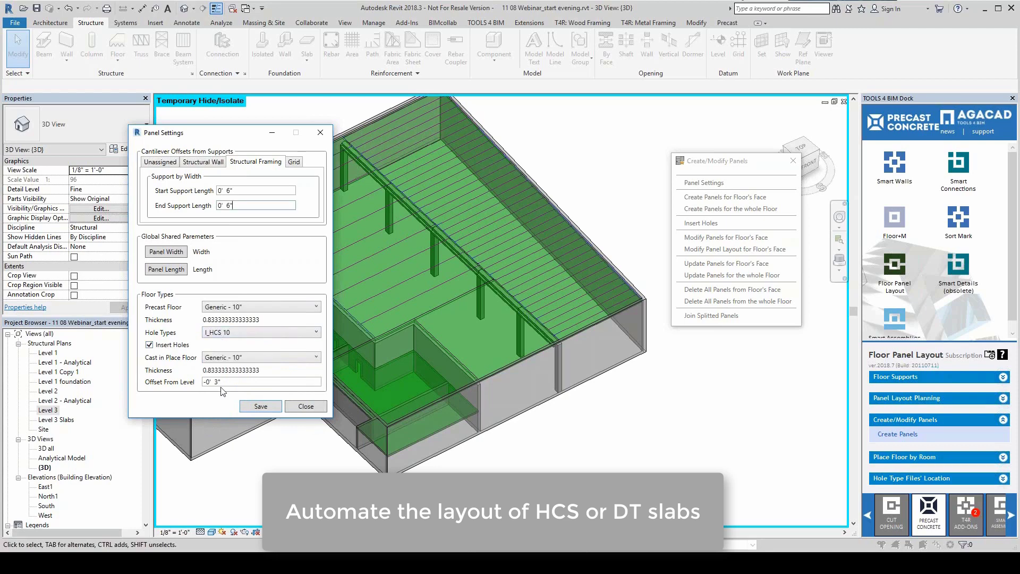
click(258, 408)
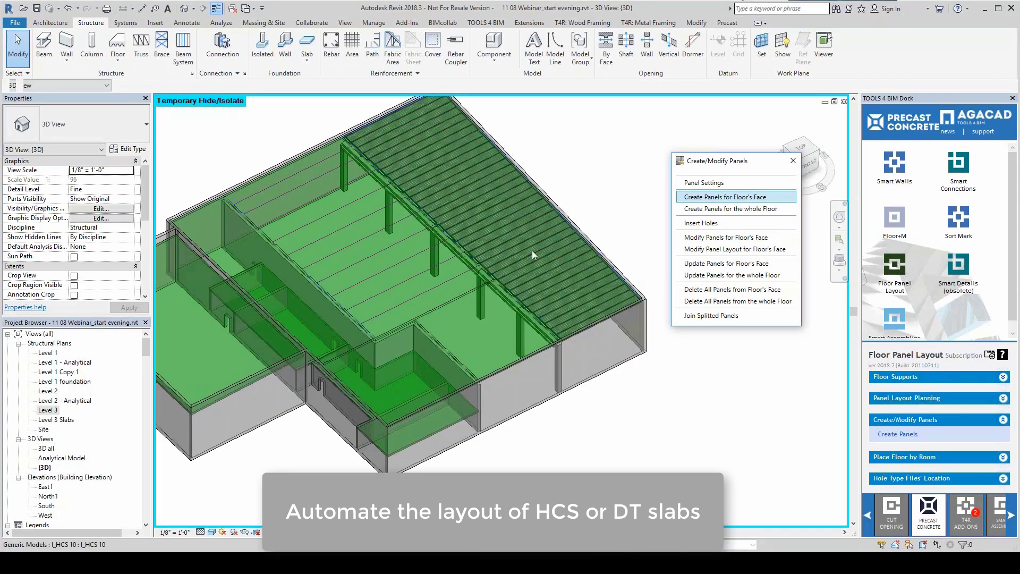
Step: Examine a hollow-core panel in the outer bay and a double-tee panel in the middle bay up close, including their properties
scroll(455, 293, up, 6)
click(404, 304)
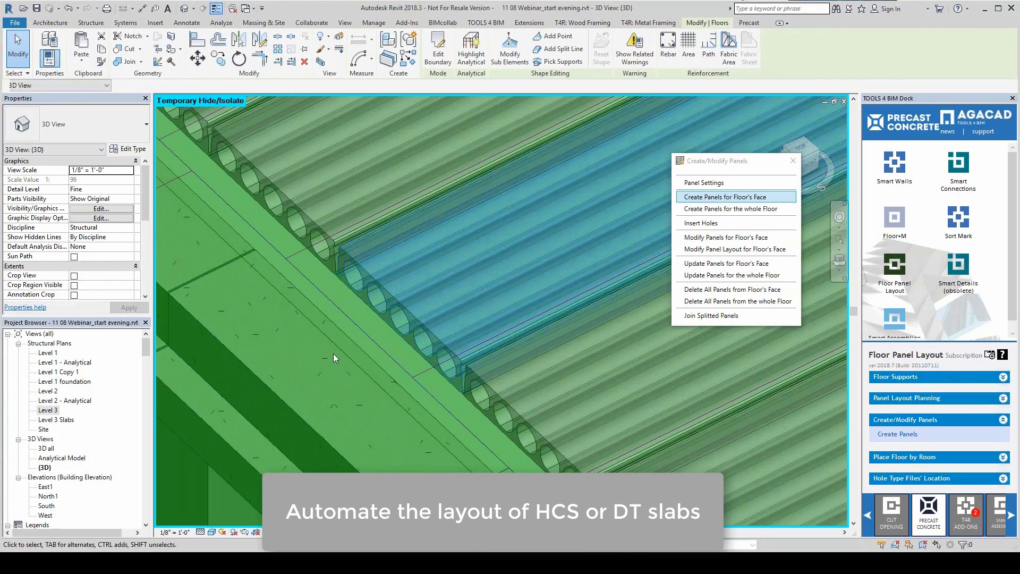
scroll(334, 353, down, 3)
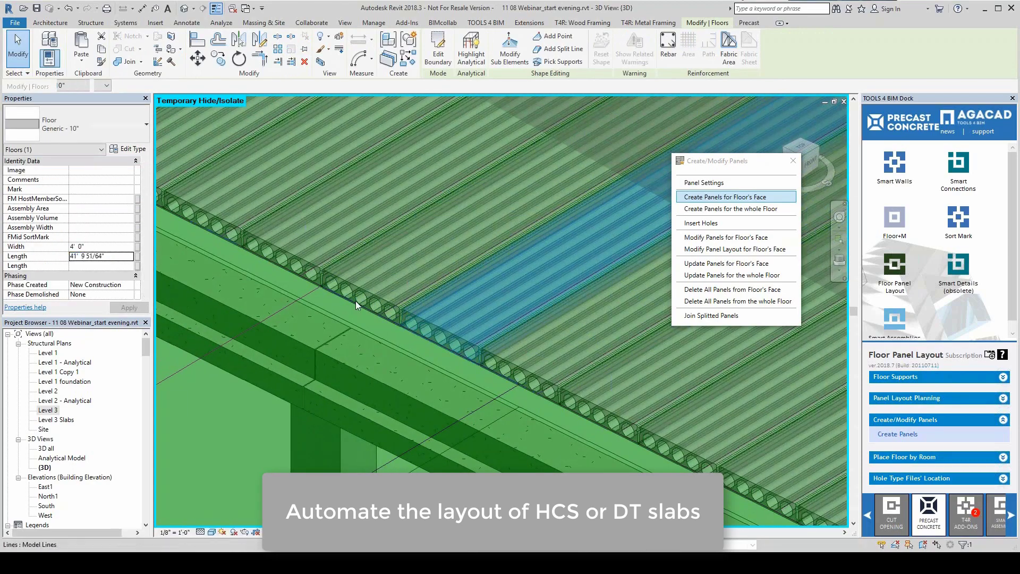
scroll(353, 313, down, 5)
key(Escape)
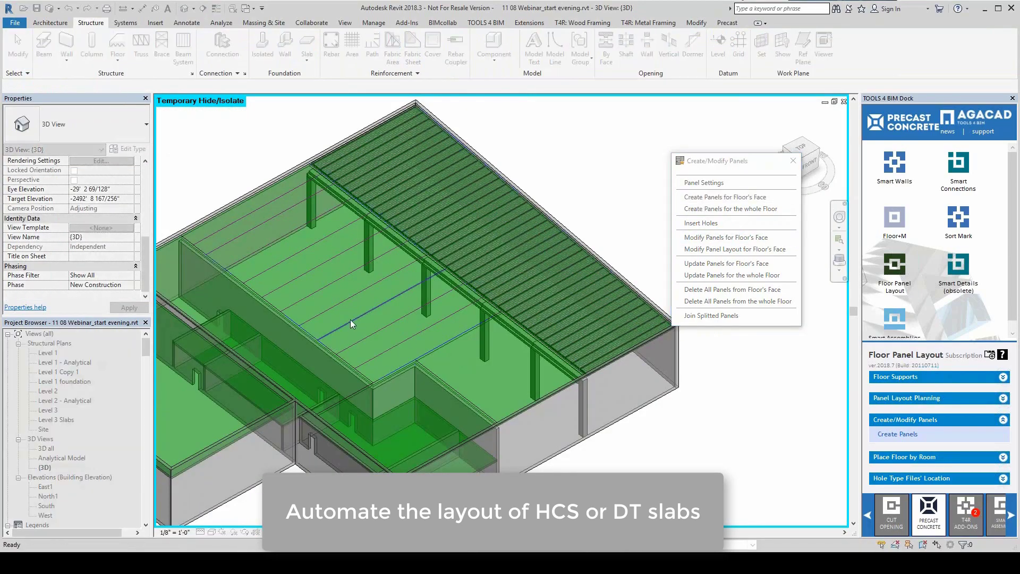
scroll(294, 321, up, 5)
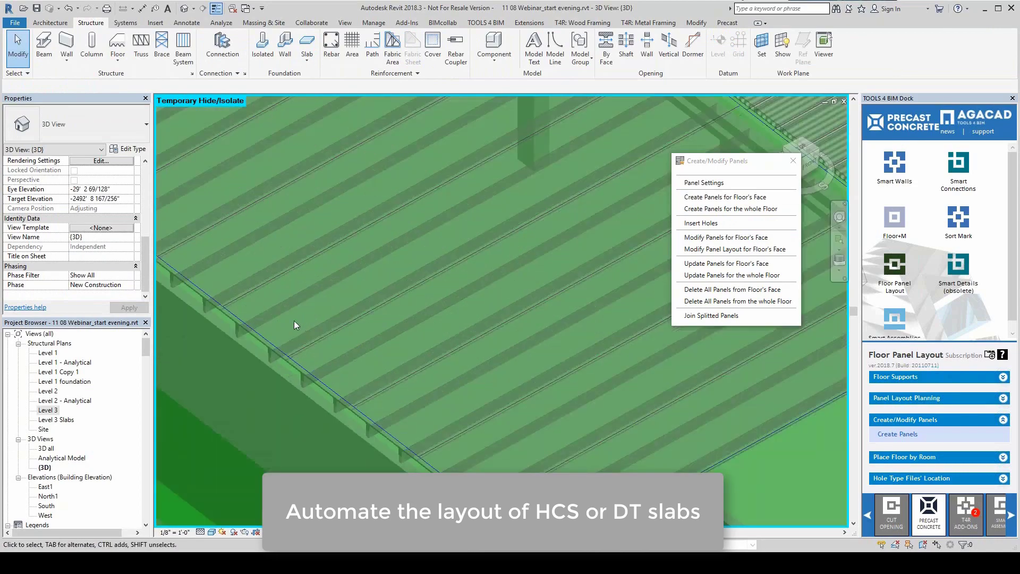
click(278, 308)
scroll(307, 319, up, 4)
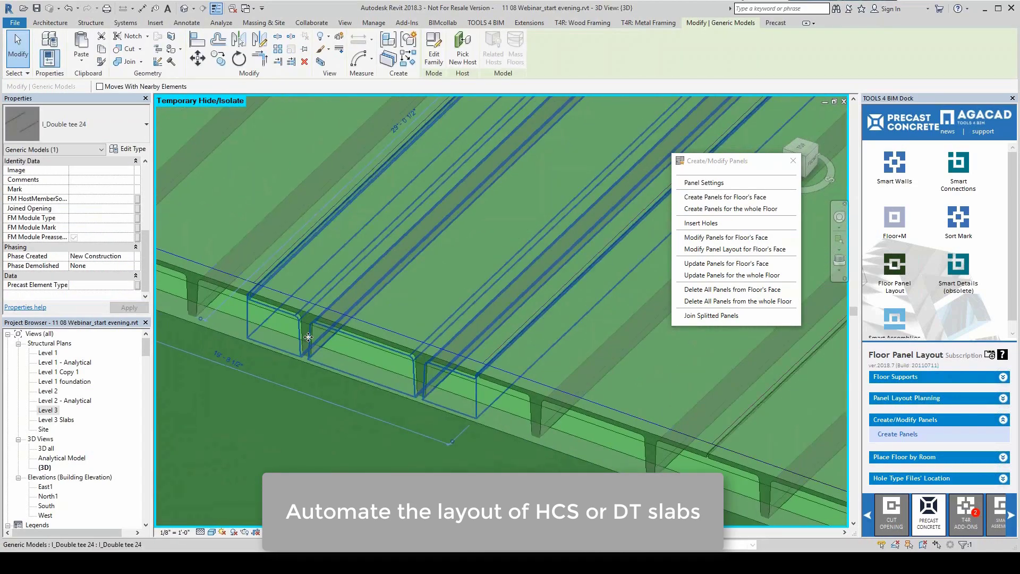
click(308, 336)
key(Escape)
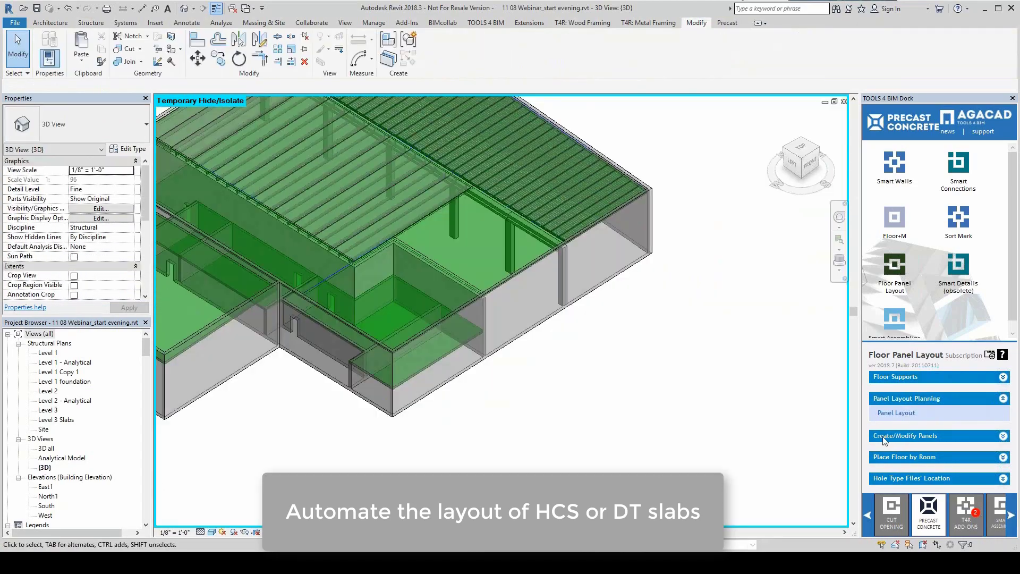
click(885, 437)
click(898, 434)
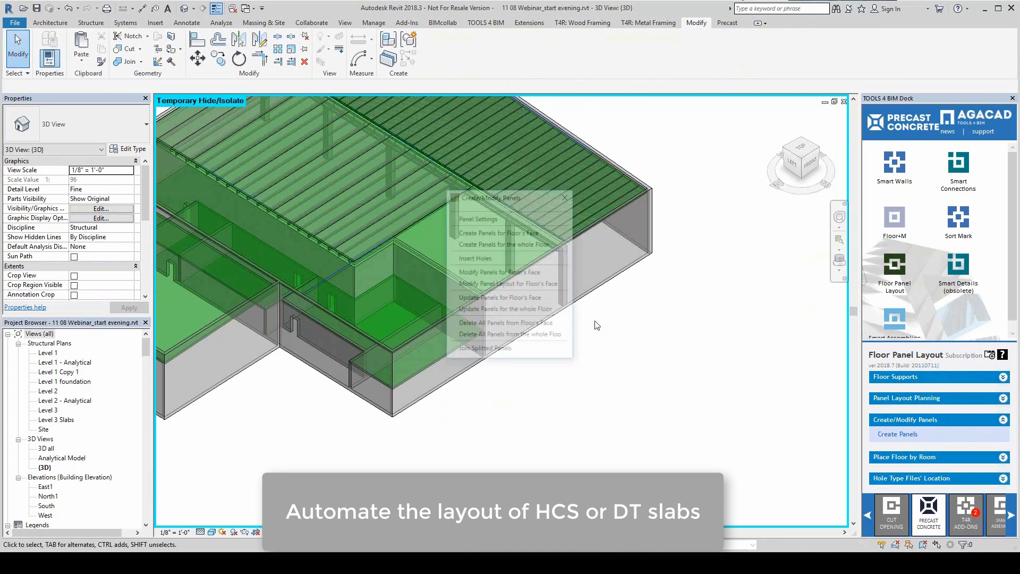
click(478, 232)
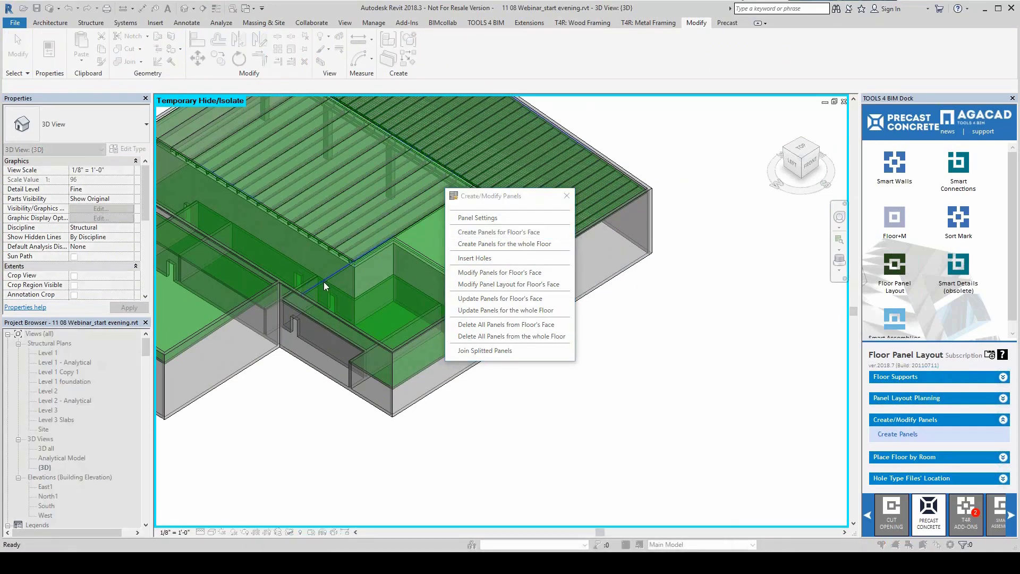
scroll(435, 350, down, 1)
click(495, 235)
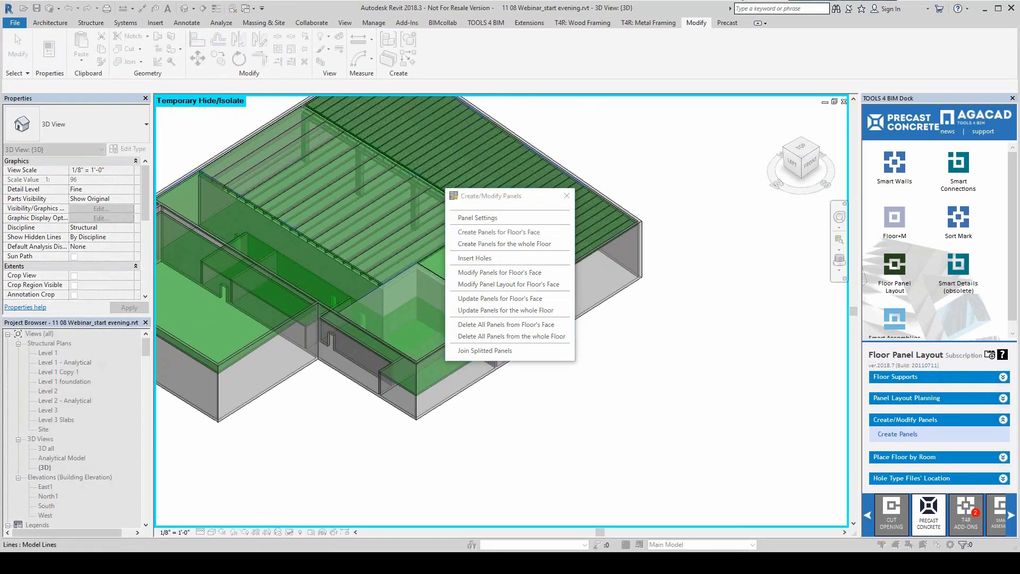
Step: Isolate the long strip floor and the adjoining square floor on Level 3 in the 3D view
click(336, 255)
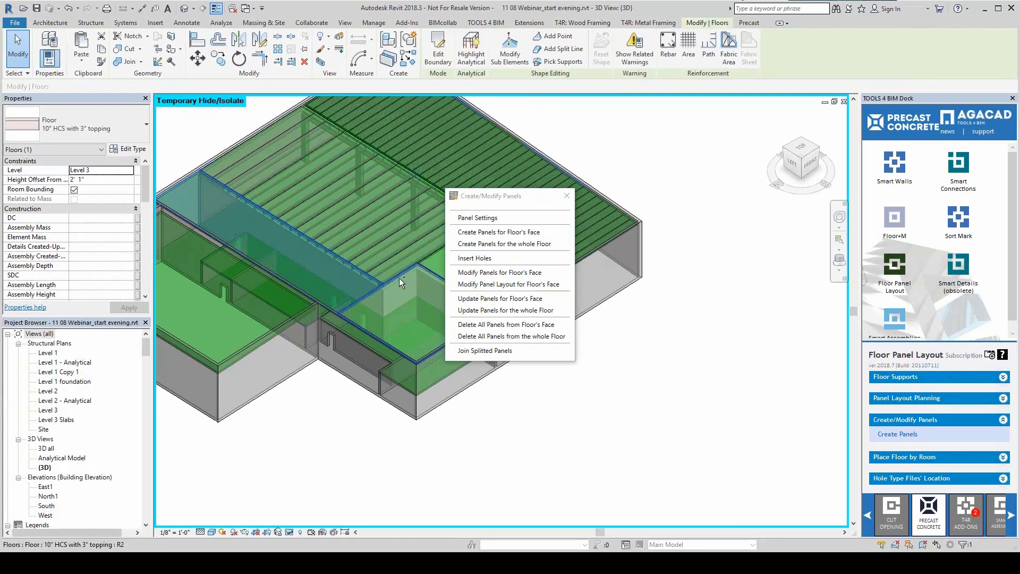
click(567, 196)
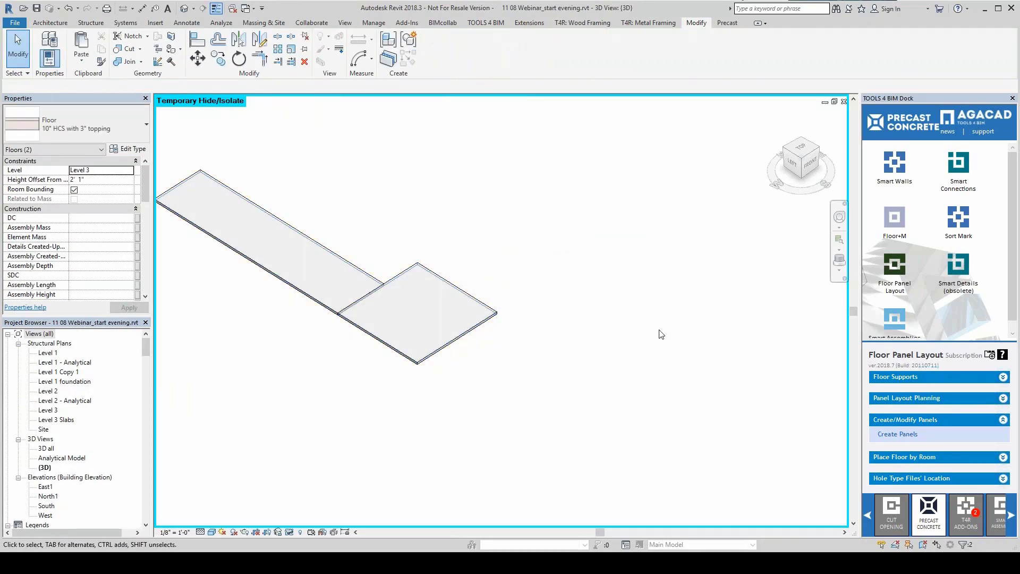
Step: Open the Floor+M default framing parameters for the I_HCS flooring configuration and review the slab type used for longitudinal flooring
click(896, 218)
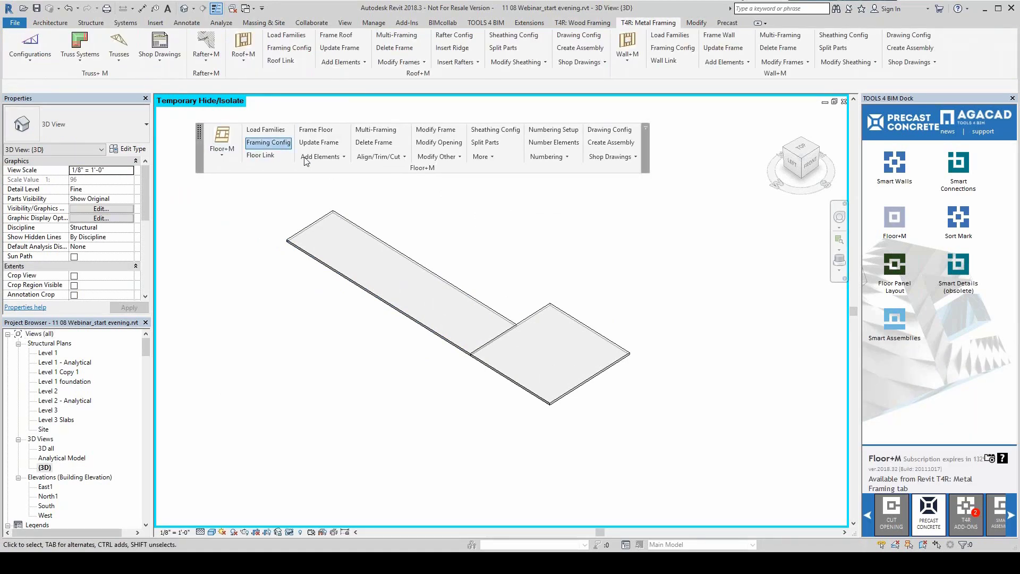
click(268, 142)
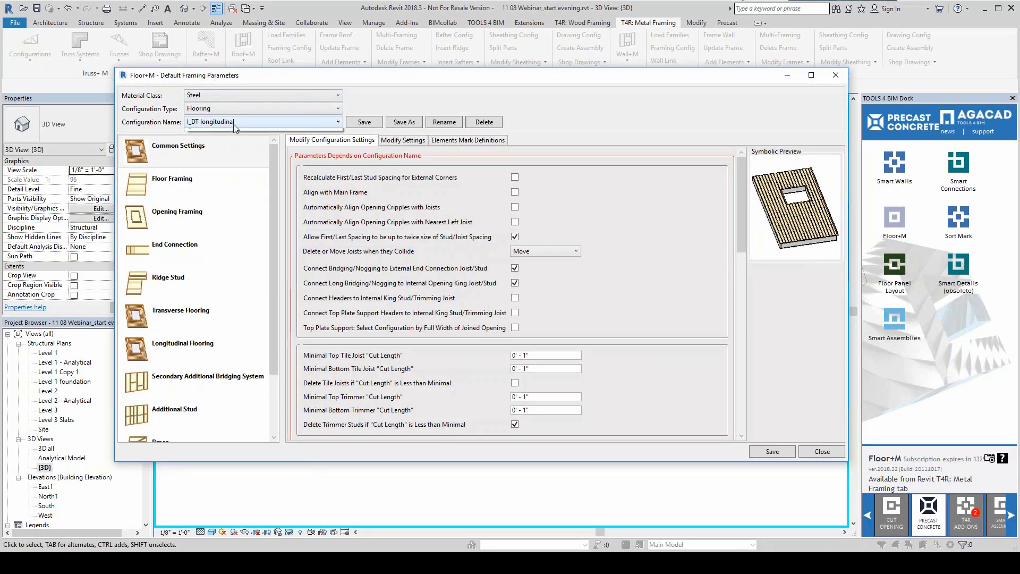
click(233, 123)
click(227, 154)
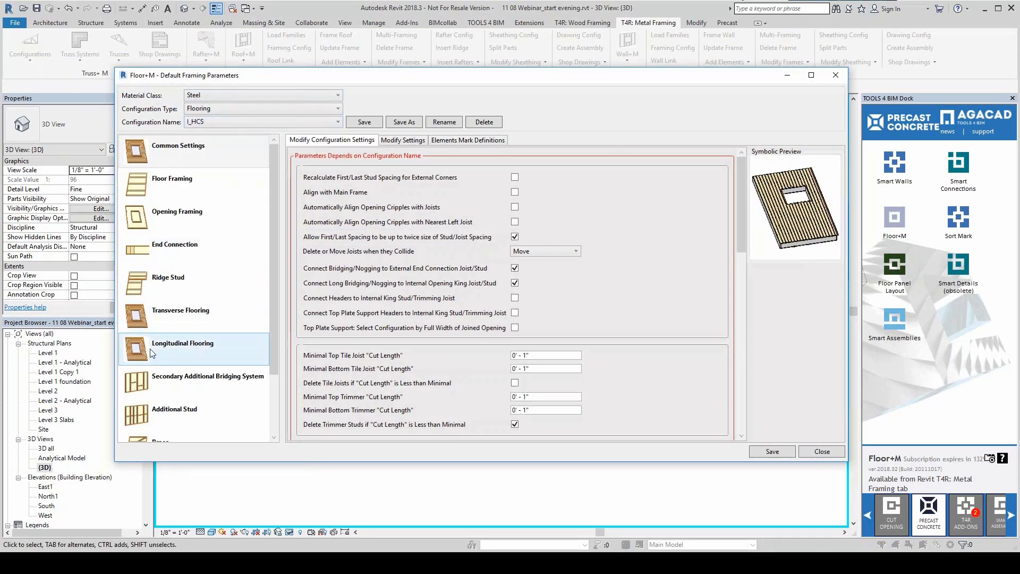
click(153, 353)
click(495, 157)
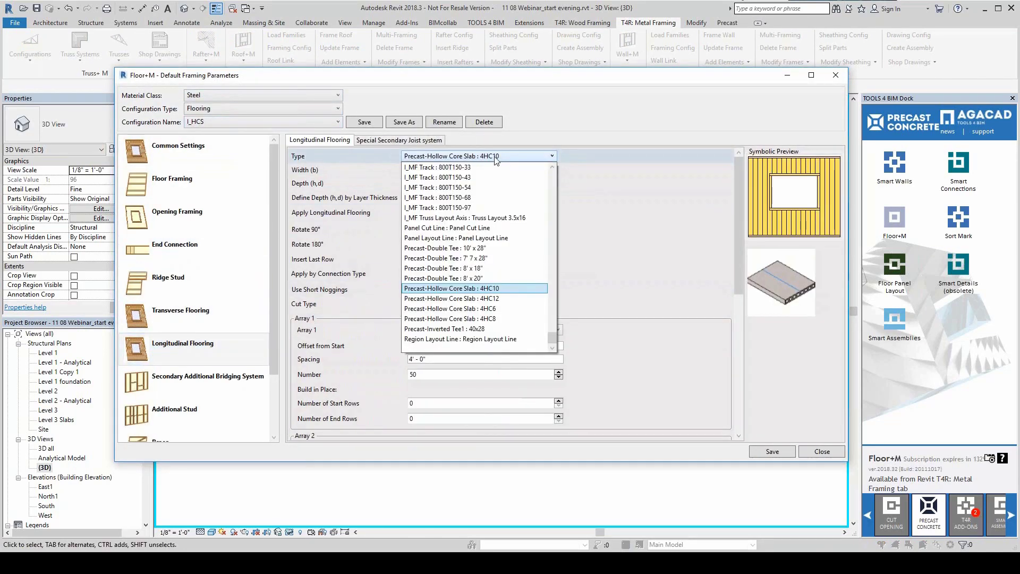
click(440, 157)
Step: Review the Array 1 type, spacing and number for longitudinal flooring and close the framing parameters
click(492, 331)
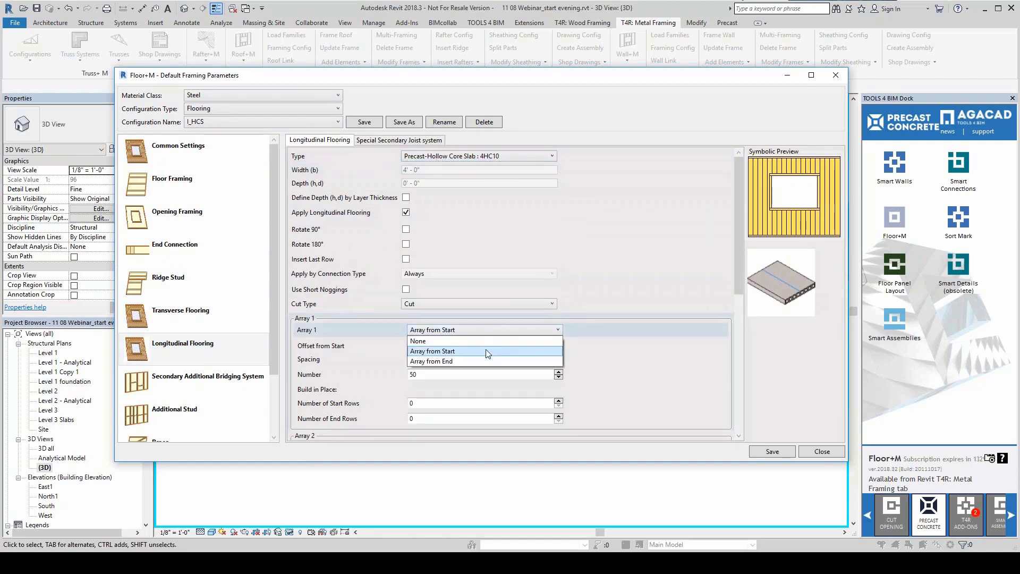
click(486, 351)
drag(738, 270, 739, 325)
double_click(415, 256)
scroll(322, 283, up, 3)
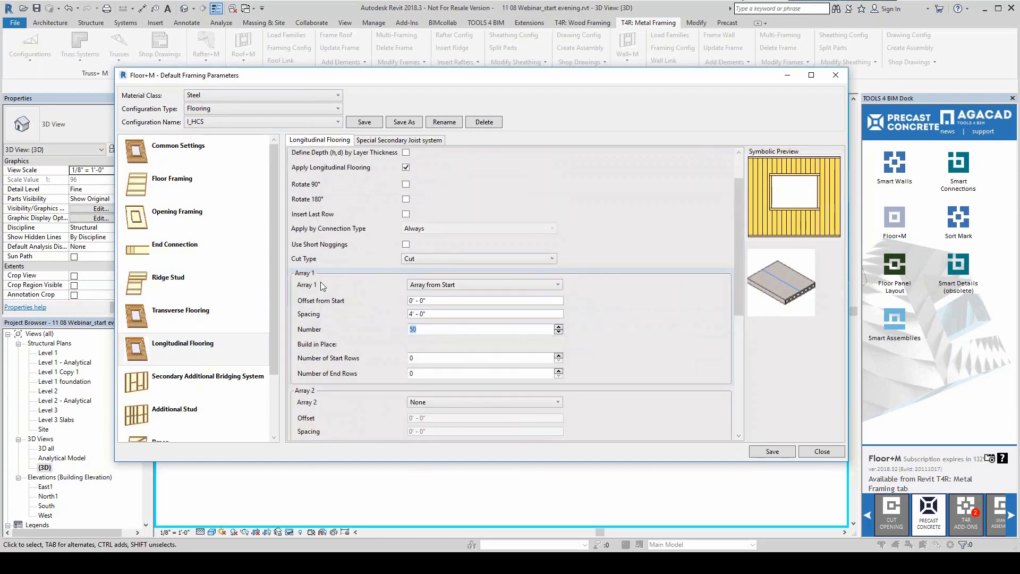
click(813, 452)
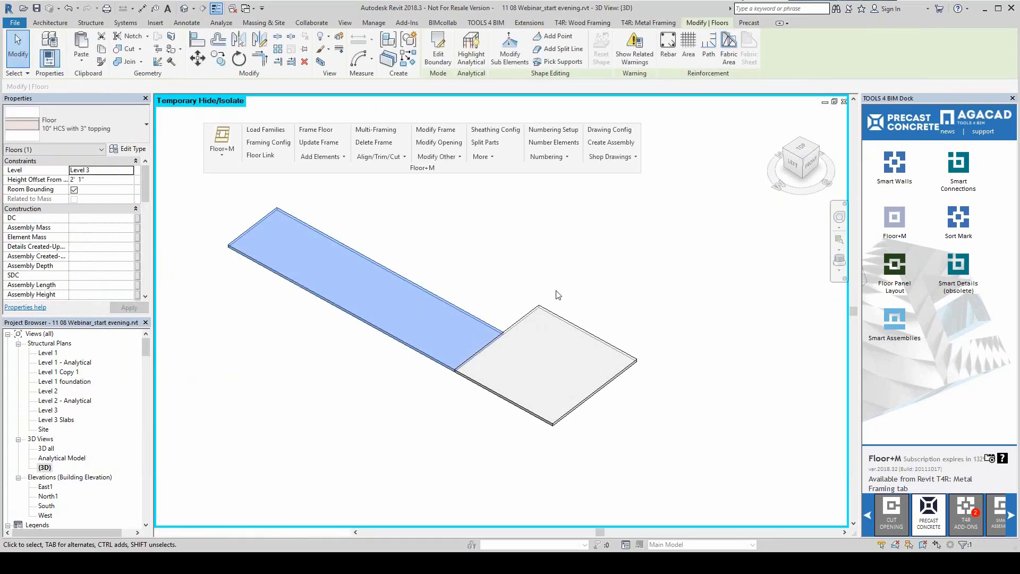
Step: Add hollow-core flooring to both the strip floor and the square floor, and restore the full building in the view
ctrl+click(556, 325)
click(333, 157)
click(325, 193)
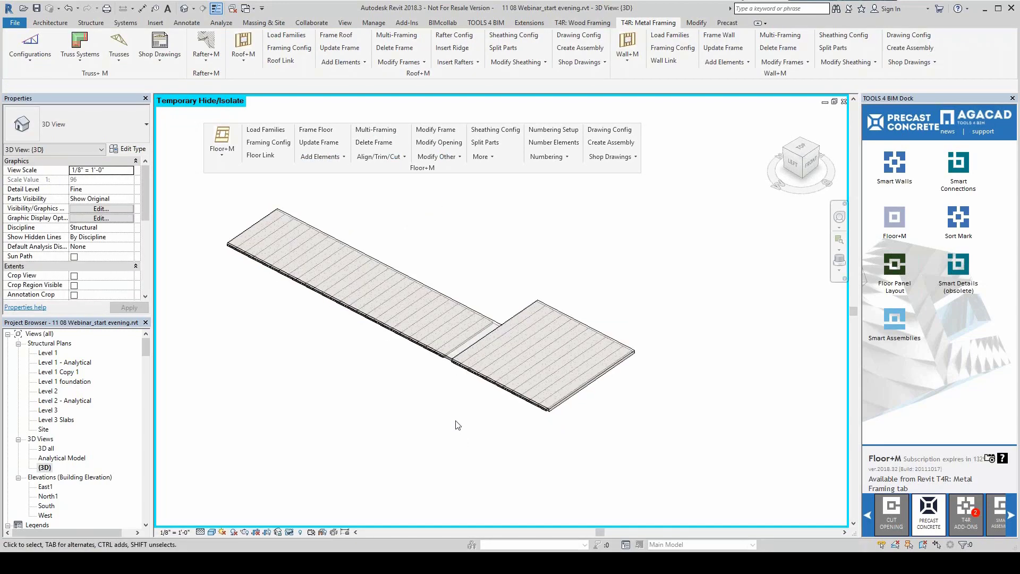
click(289, 533)
click(341, 522)
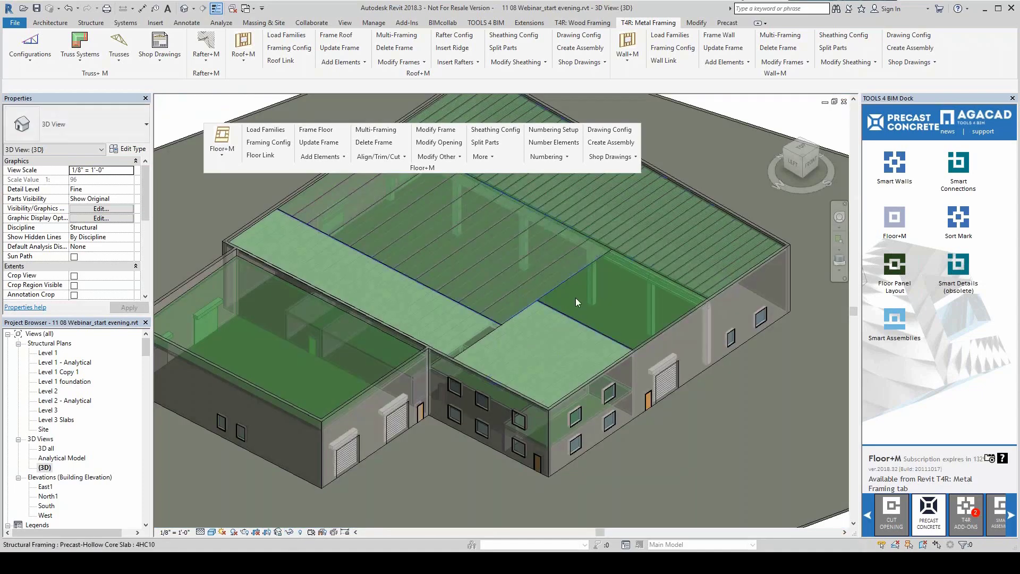
Step: Add double-tee flooring to the Generic - 12" floor over the lower building wing and check the resulting panels
scroll(575, 299, down, 2)
shift+middle_drag(518, 423, 518, 423)
scroll(375, 319, up, 2)
click(324, 296)
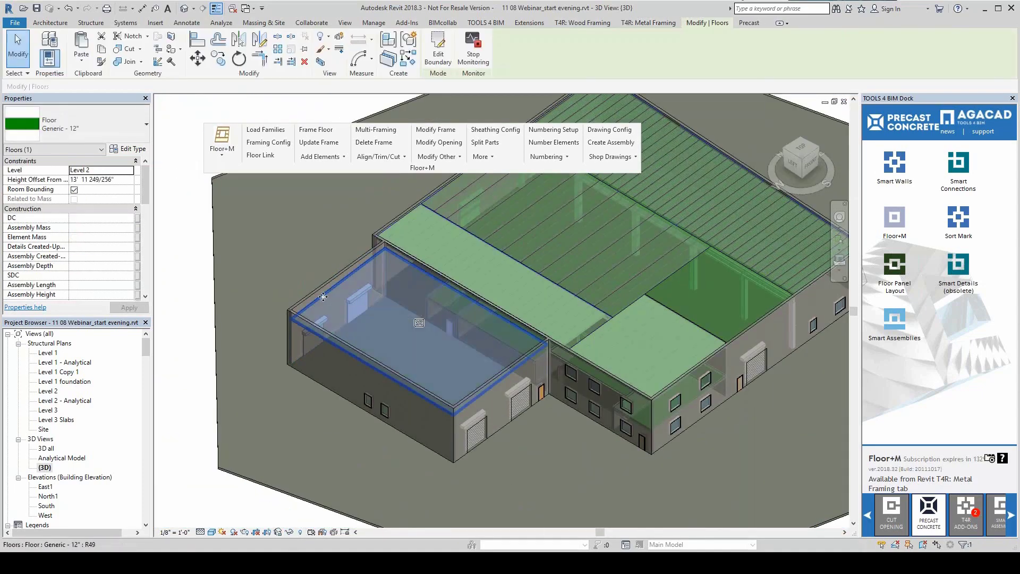
click(322, 157)
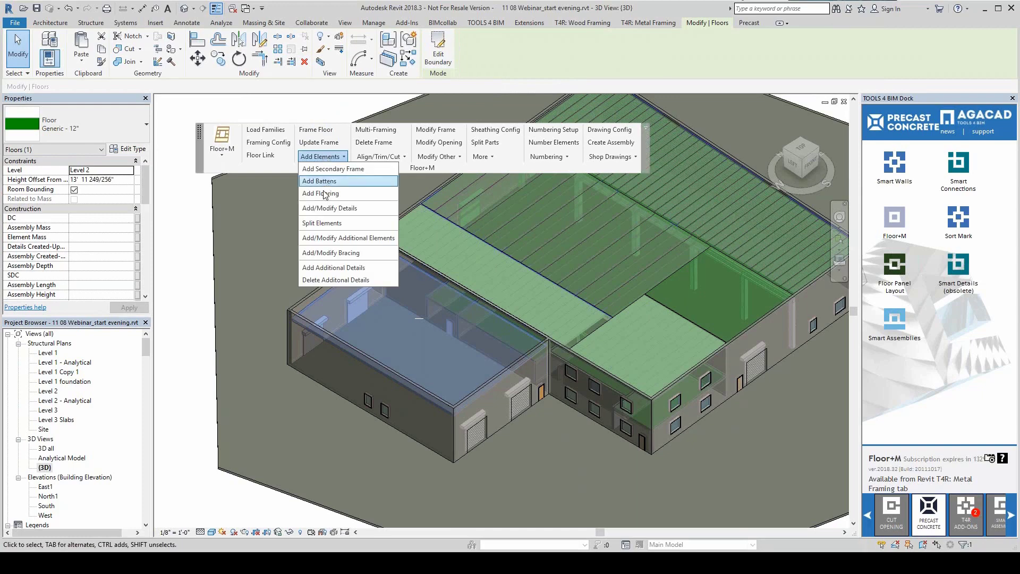
click(314, 256)
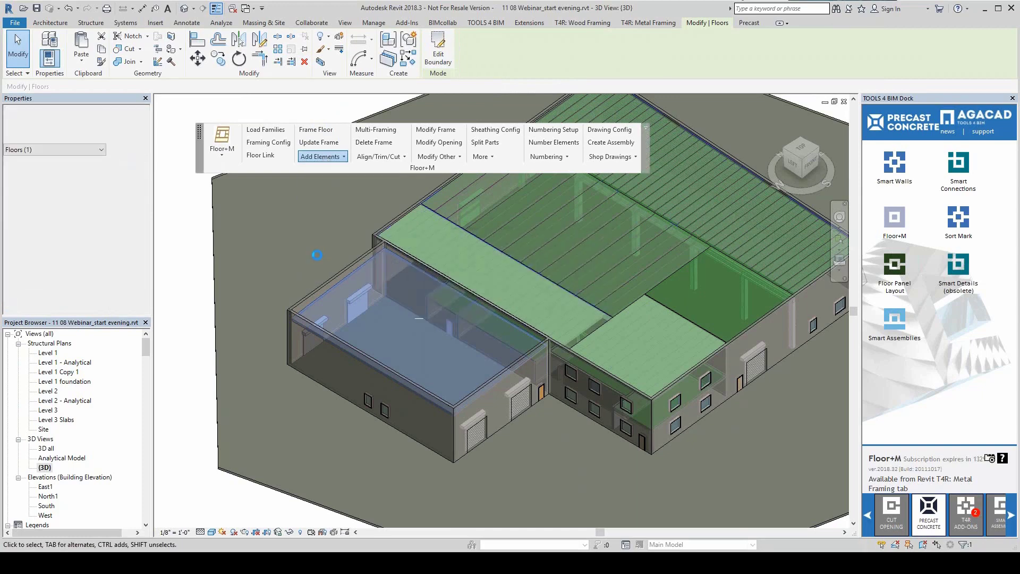
scroll(323, 320, up, 4)
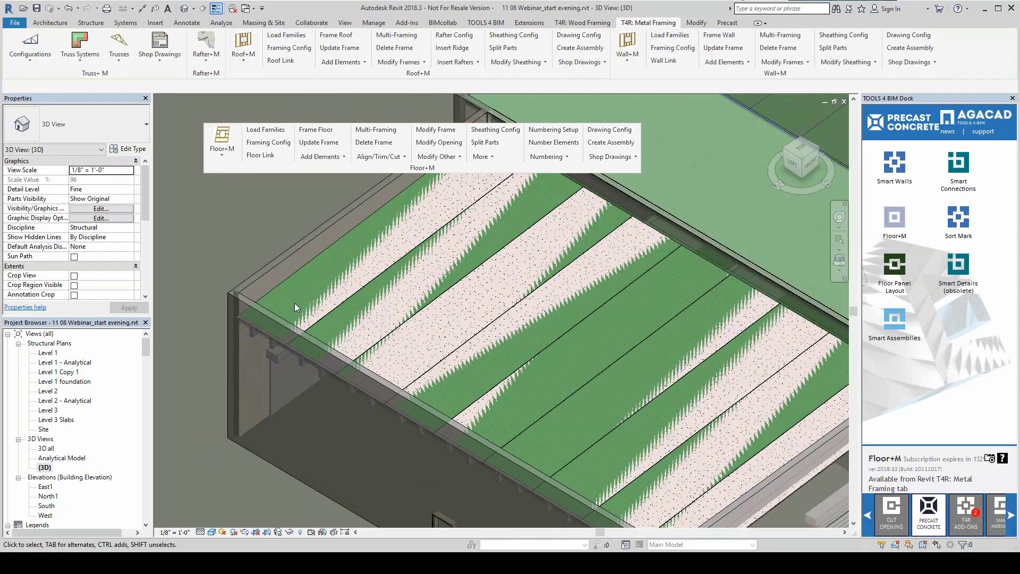
click(288, 279)
scroll(281, 319, down, 6)
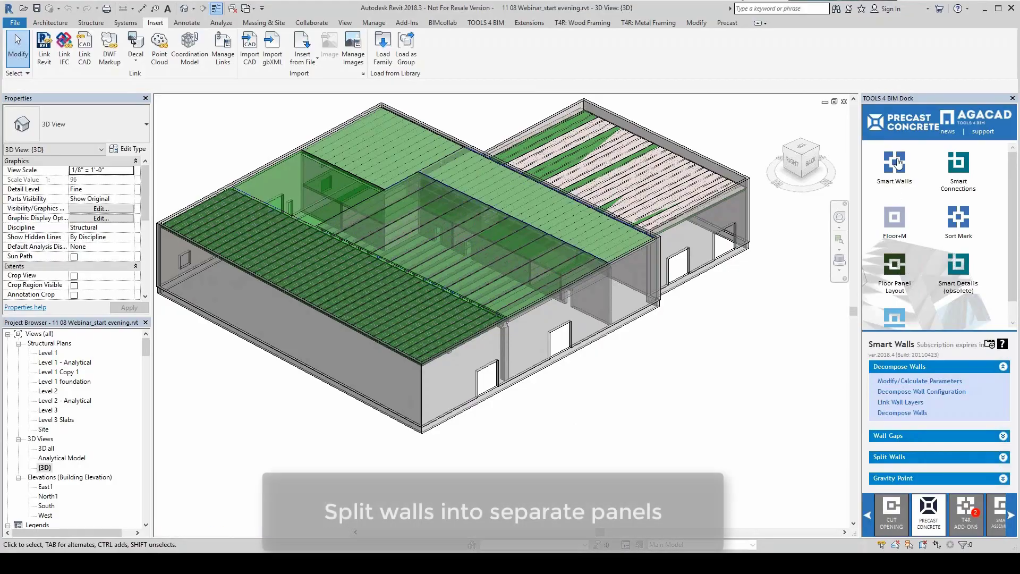
Step: Open the Split Wall commands and review the opening distances and panel spacing in the split settings
click(904, 436)
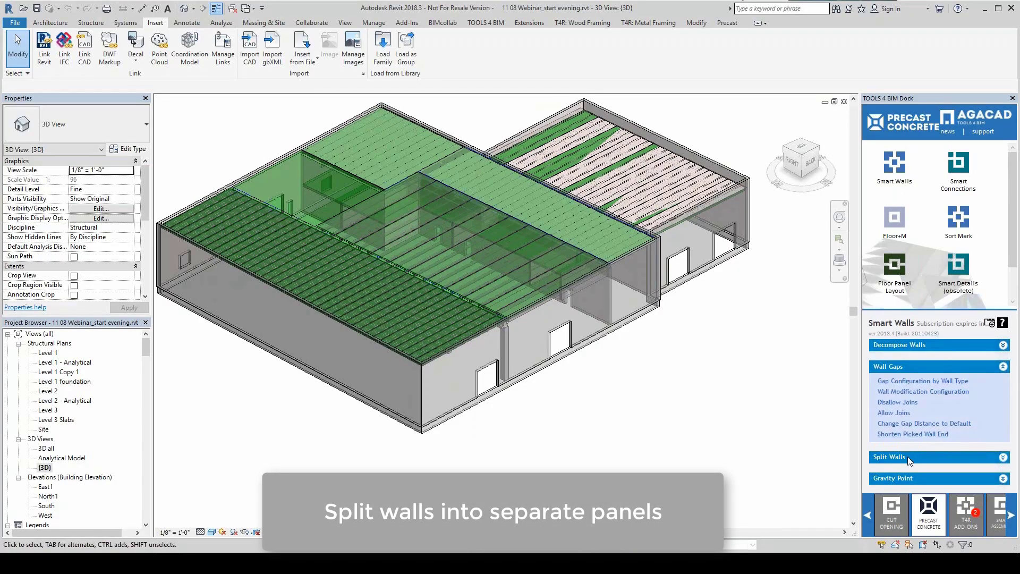
click(907, 458)
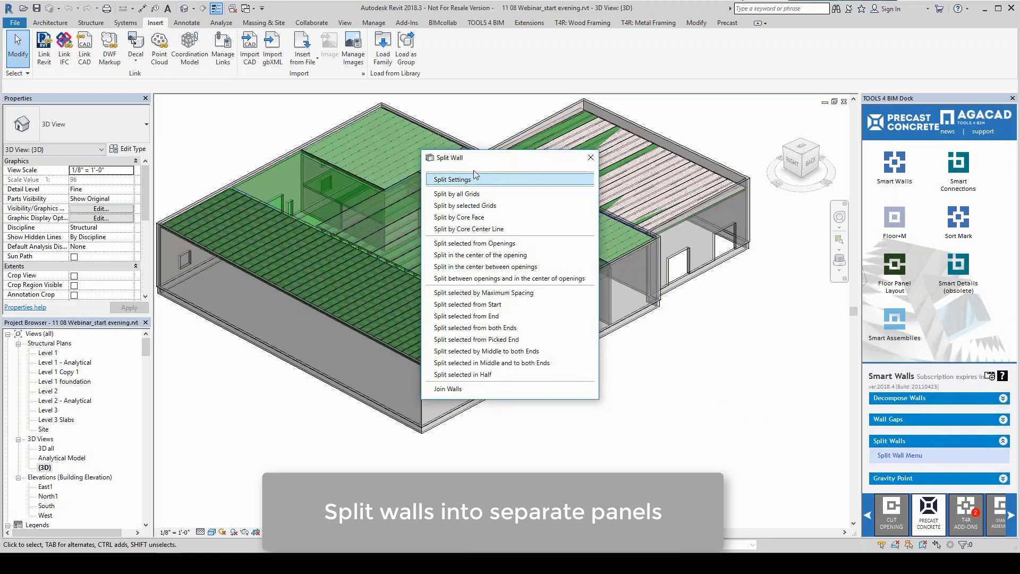
drag(479, 154, 717, 200)
click(678, 224)
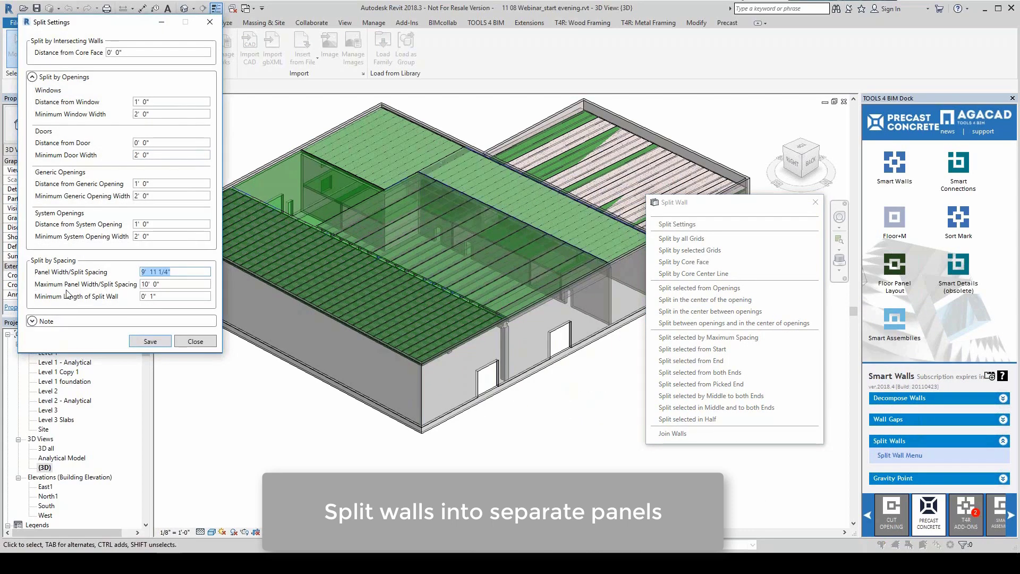
click(146, 102)
click(209, 22)
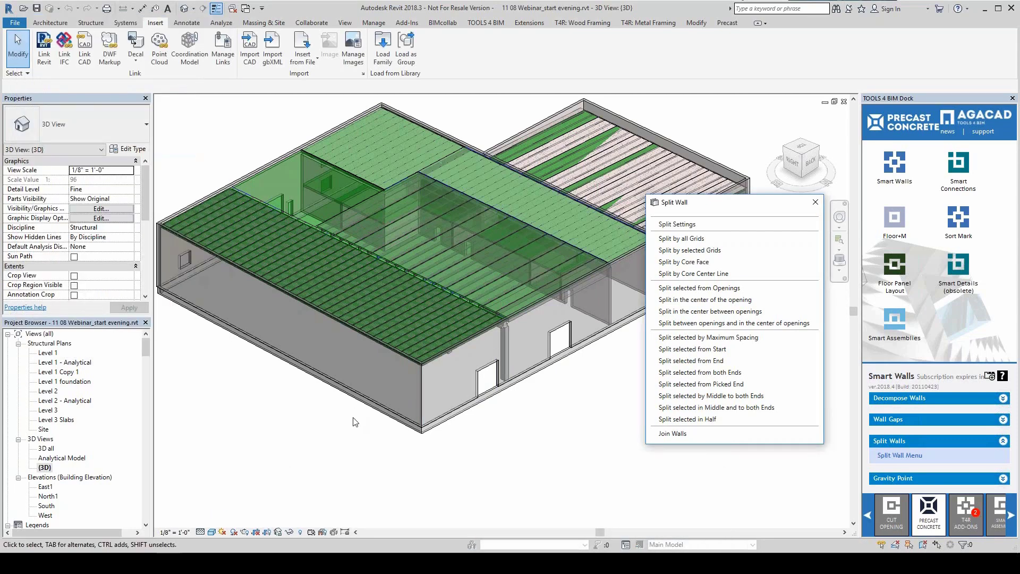
Step: Split the long exterior wall beside the hollow-core floor into panels by maximum spacing and check the resulting panels
click(373, 407)
click(376, 403)
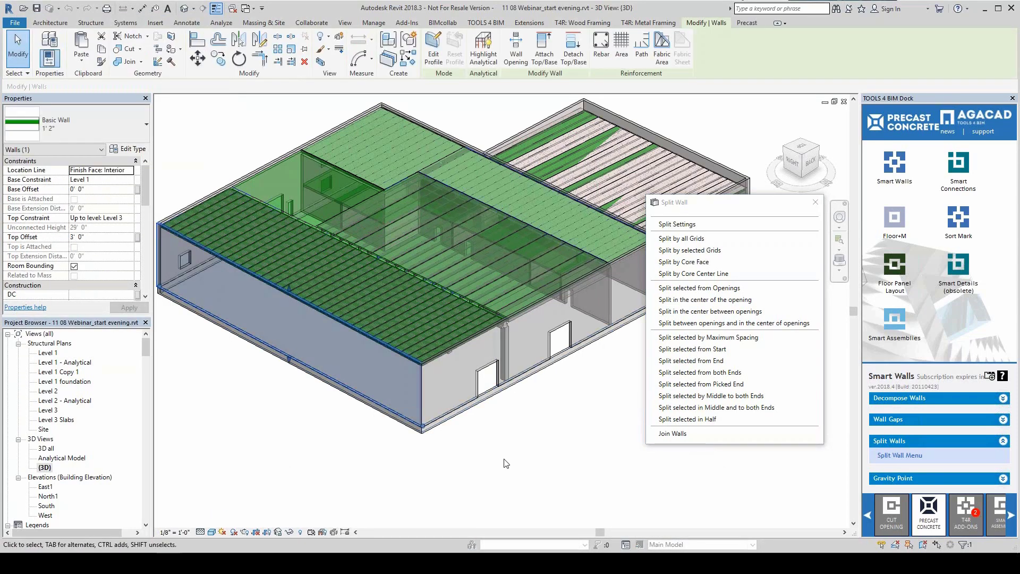
click(684, 340)
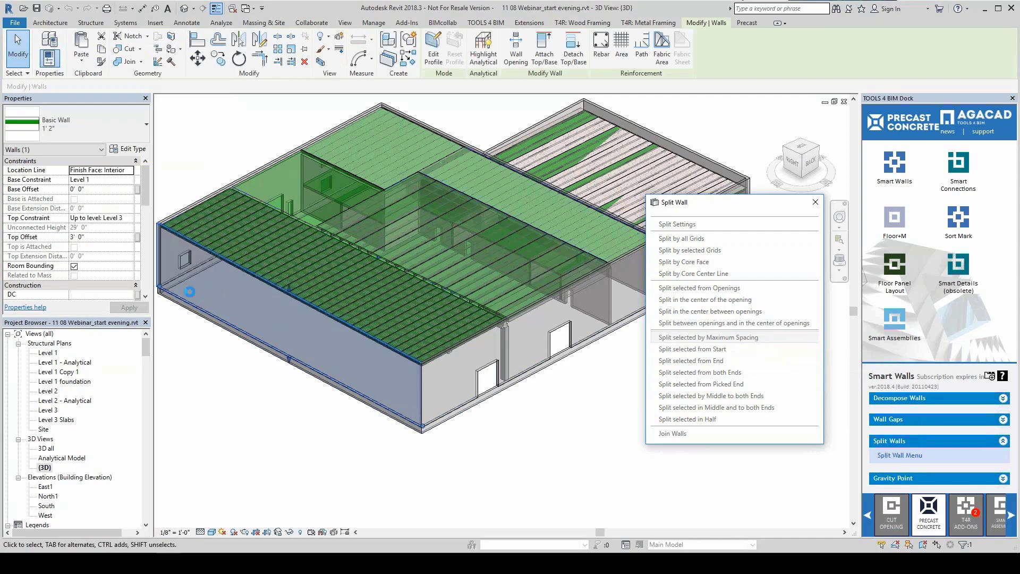
scroll(381, 413, up, 5)
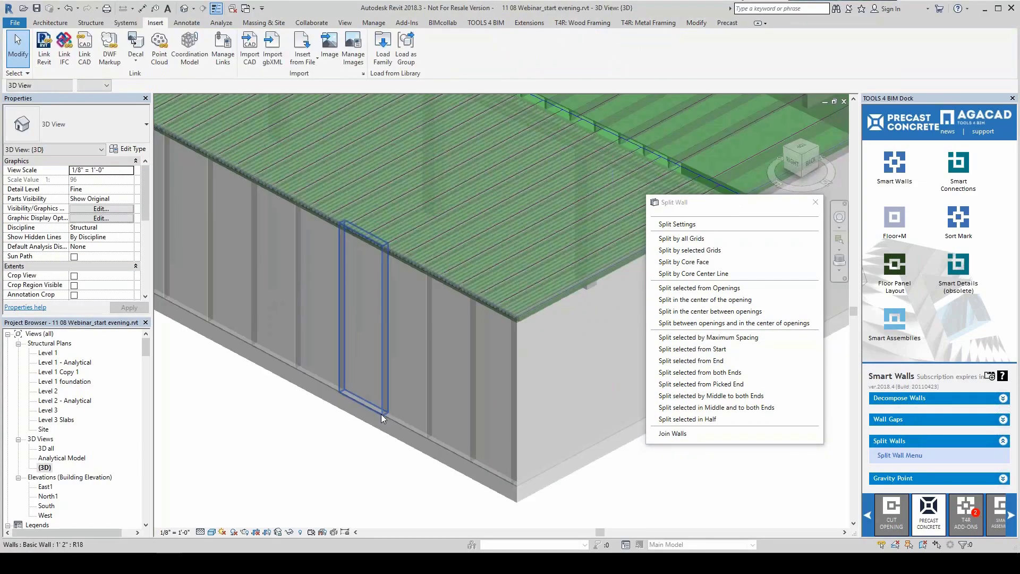
scroll(381, 414, up, 2)
click(388, 406)
scroll(406, 418, up, 3)
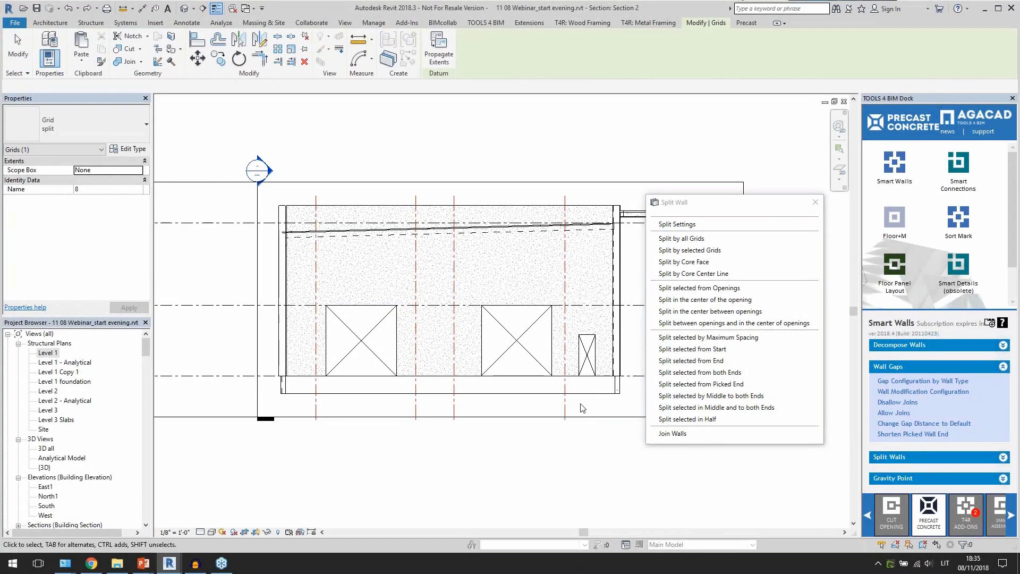
Step: Select the vertical split grids across the wall with openings in Section 2 and split the wall by the selected grids
click(371, 407)
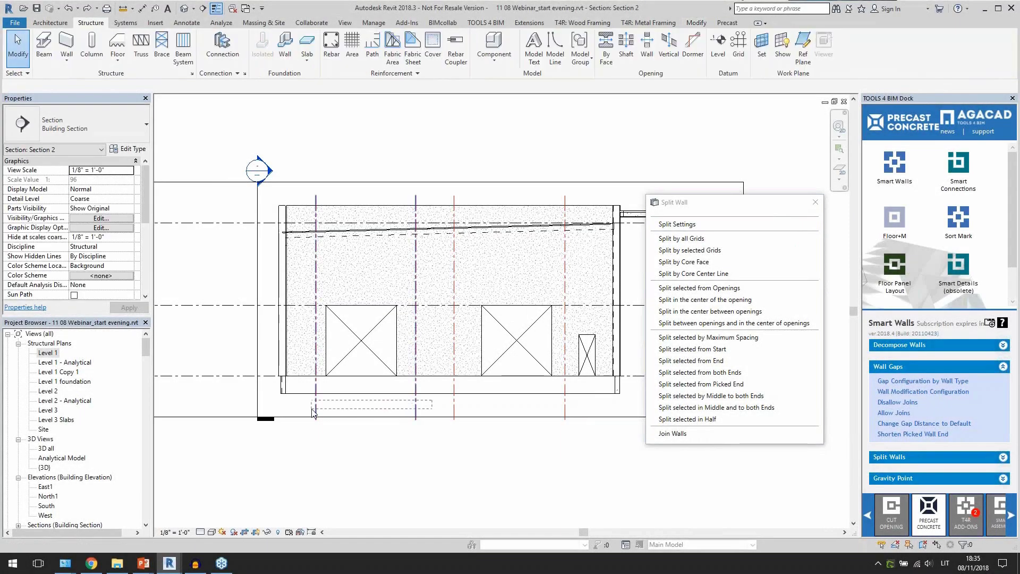
drag(313, 412, 313, 413)
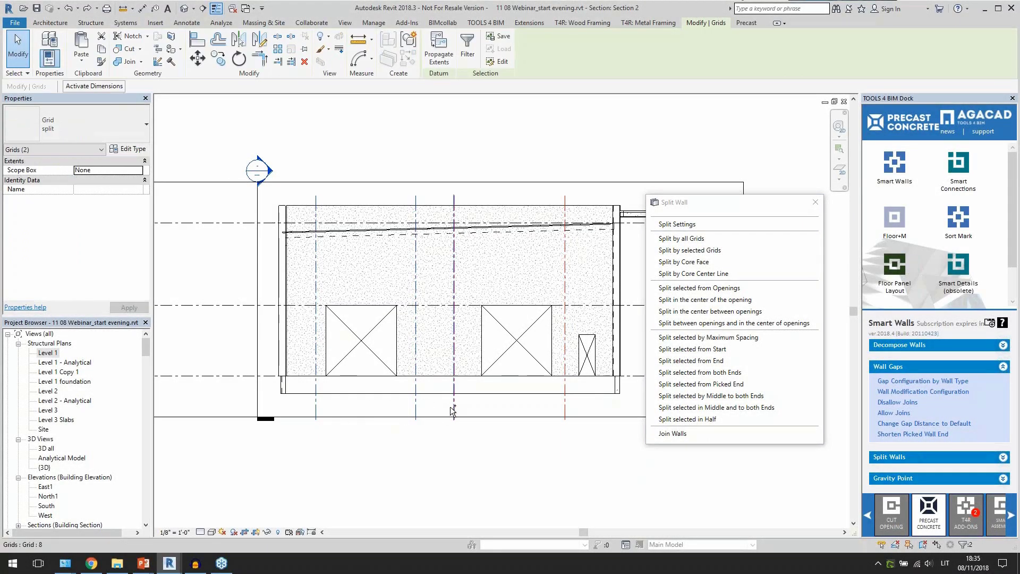
click(688, 251)
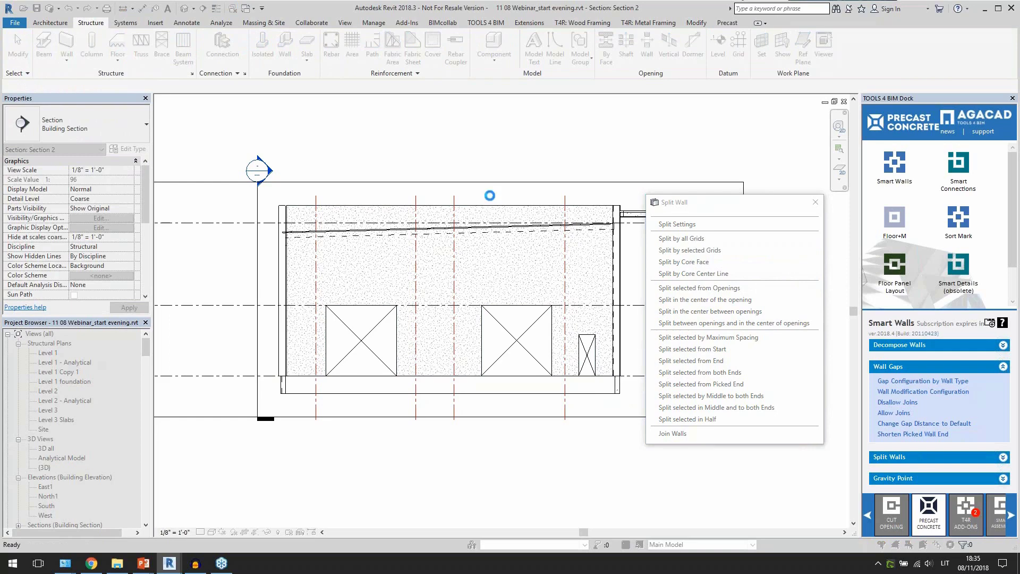
click(306, 211)
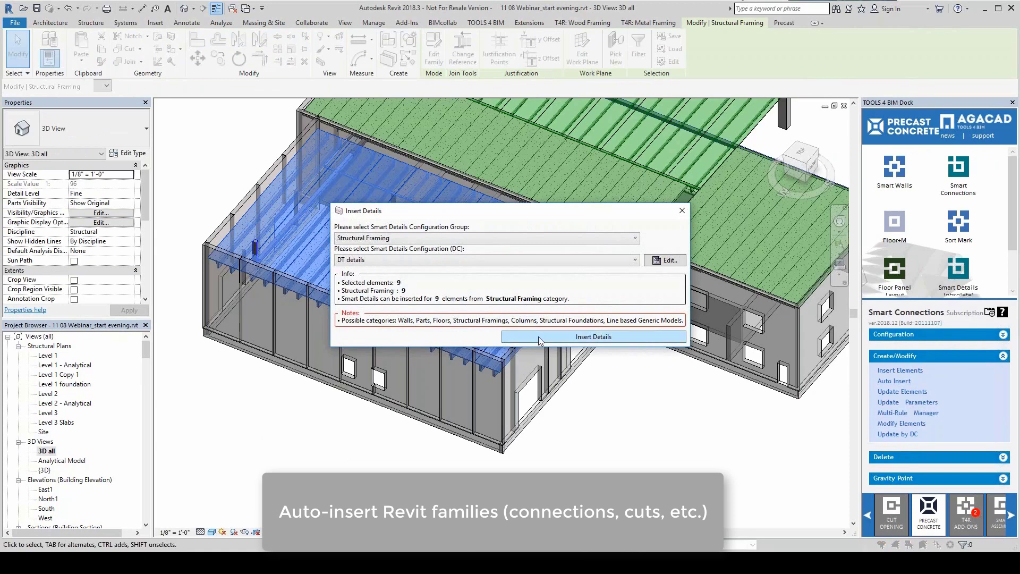
Step: Insert the DT details configuration into the nine selected double-tee slabs and check the connections along their joints
click(539, 338)
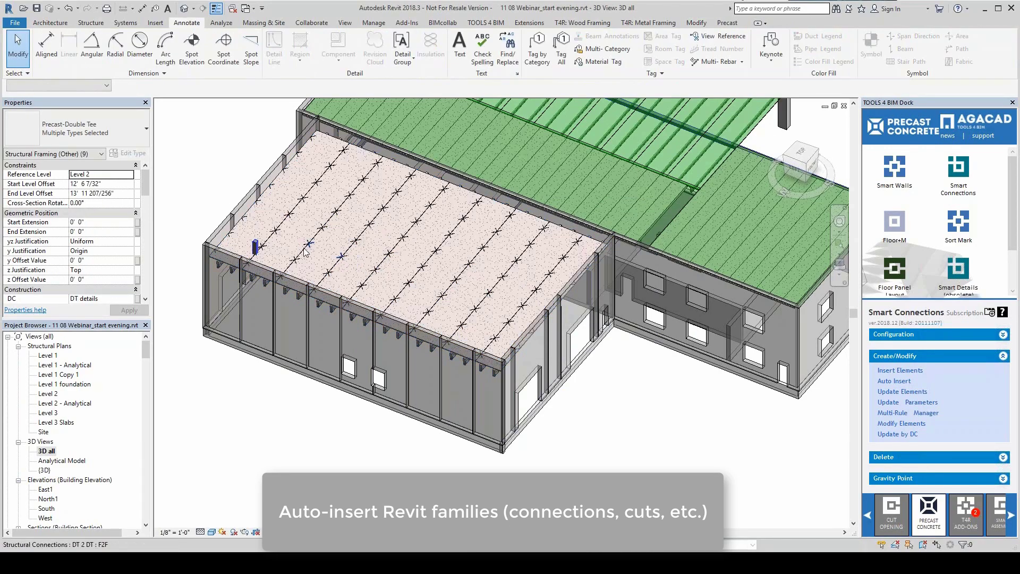
scroll(264, 240, up, 3)
click(290, 211)
middle_drag(291, 212, 361, 260)
scroll(336, 365, up, 4)
scroll(356, 255, down, 3)
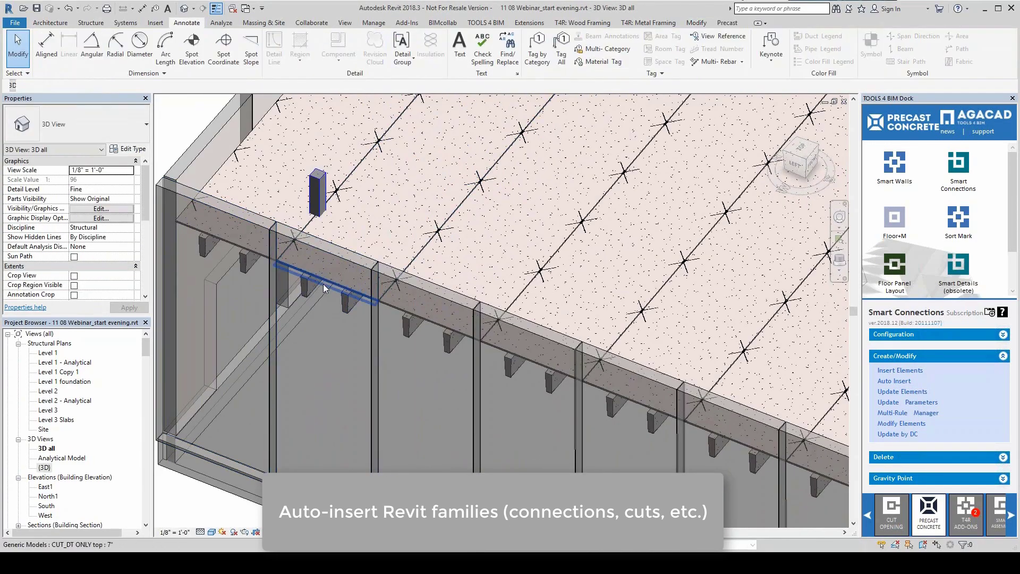
Step: Examine the double-tee end cut, the stem bottom plates and their bars from above and below the slab
click(323, 284)
scroll(319, 265, up, 5)
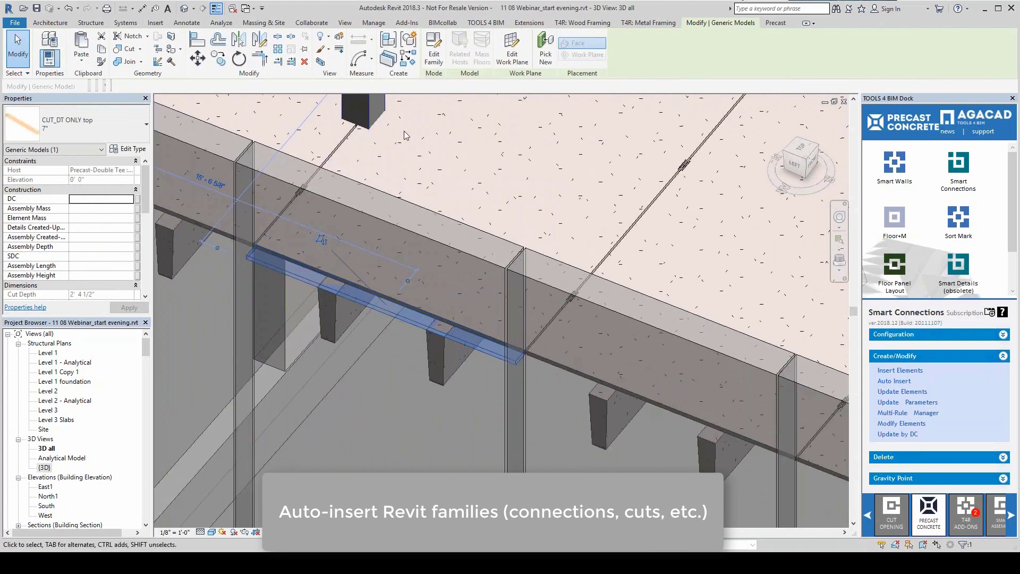
click(446, 116)
scroll(436, 351, down, 3)
scroll(420, 350, up, 4)
click(407, 327)
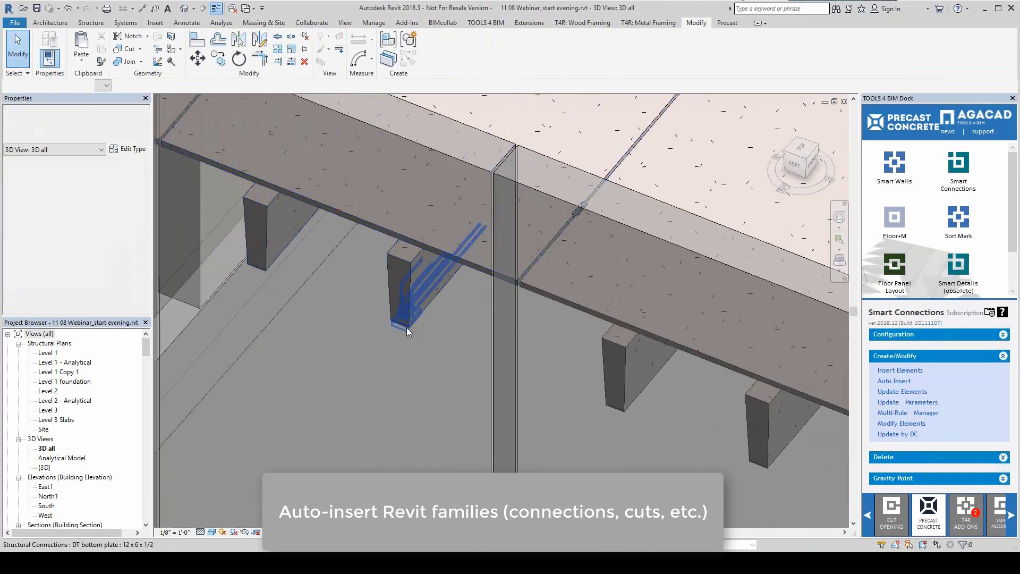
shift+middle_drag(407, 328, 431, 294)
click(431, 294)
scroll(432, 294, up, 3)
scroll(468, 336, down, 2)
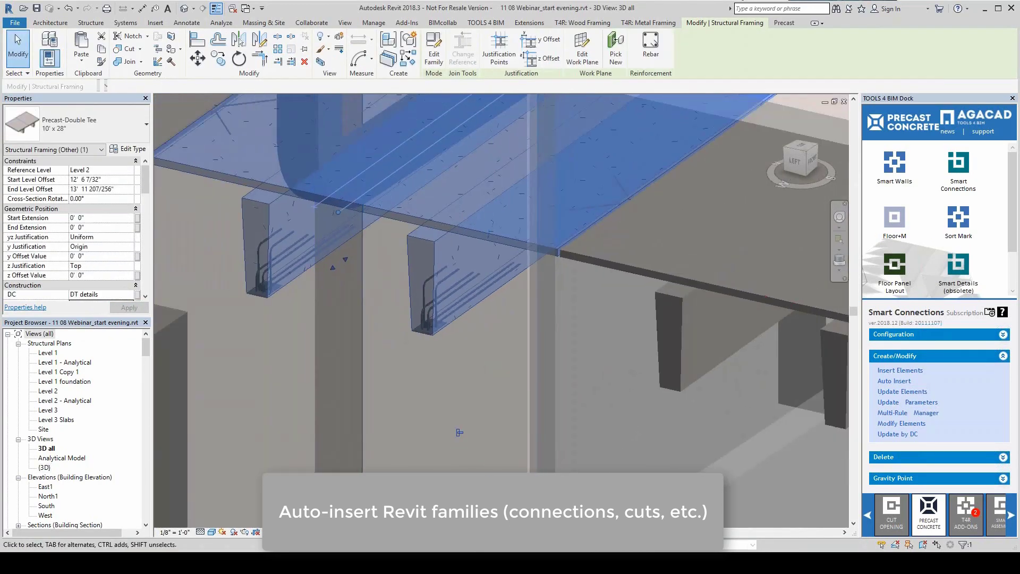
scroll(467, 409, down, 3)
shift+middle_drag(438, 339, 380, 404)
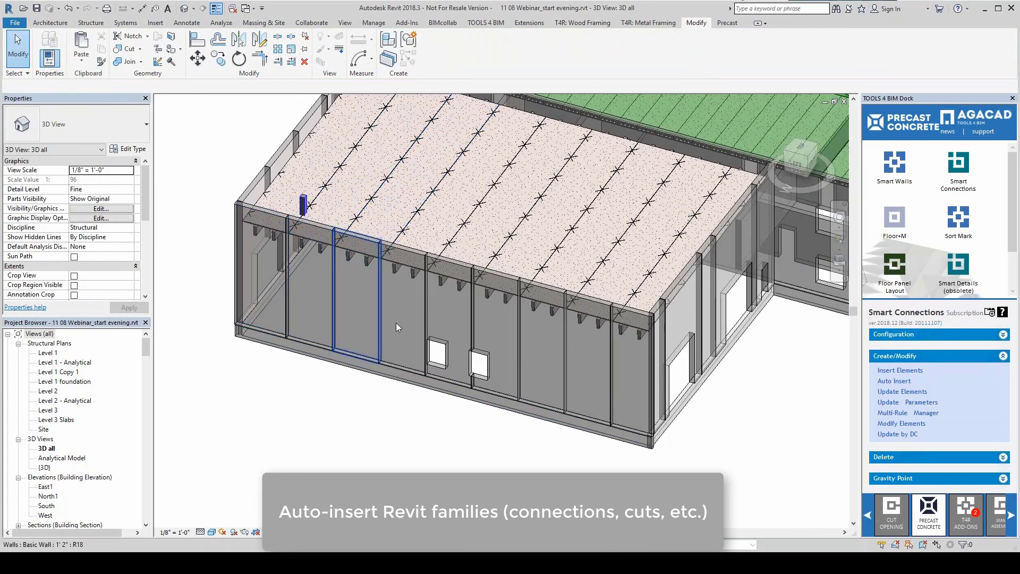
Step: Insert the SW wall details configuration into one wall panel under the double tees and accept the details report
click(396, 323)
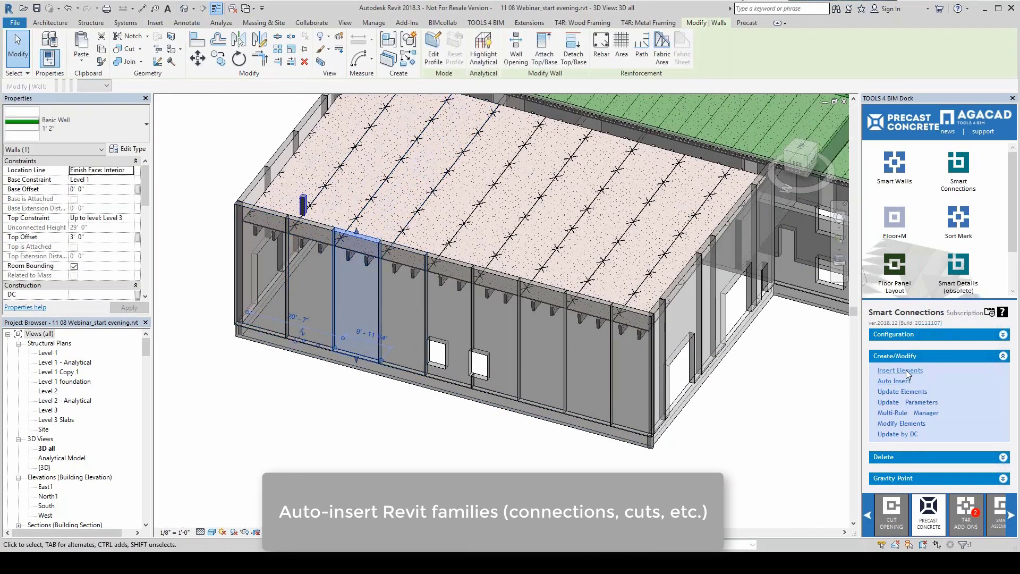
click(400, 423)
click(361, 307)
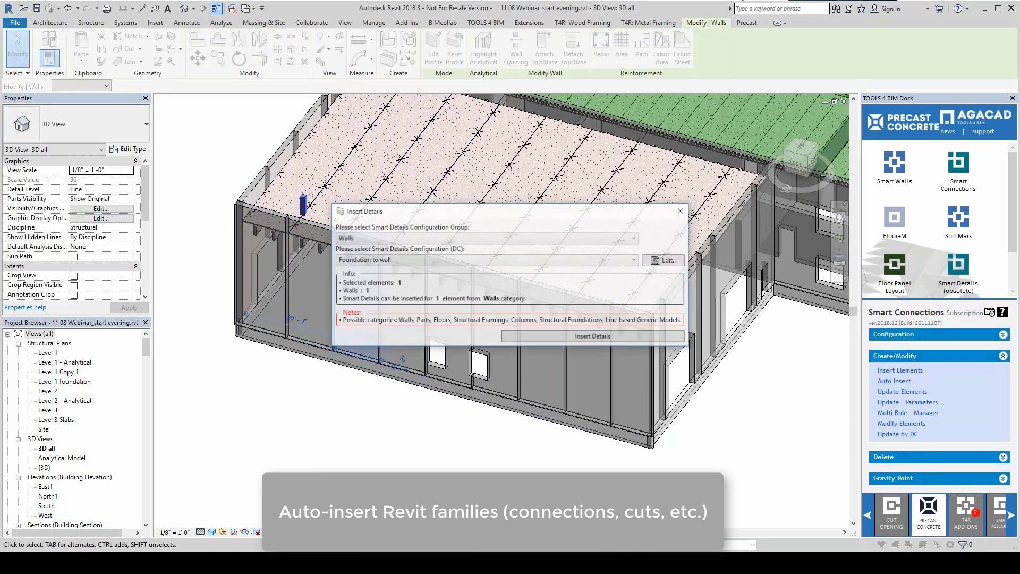
click(382, 271)
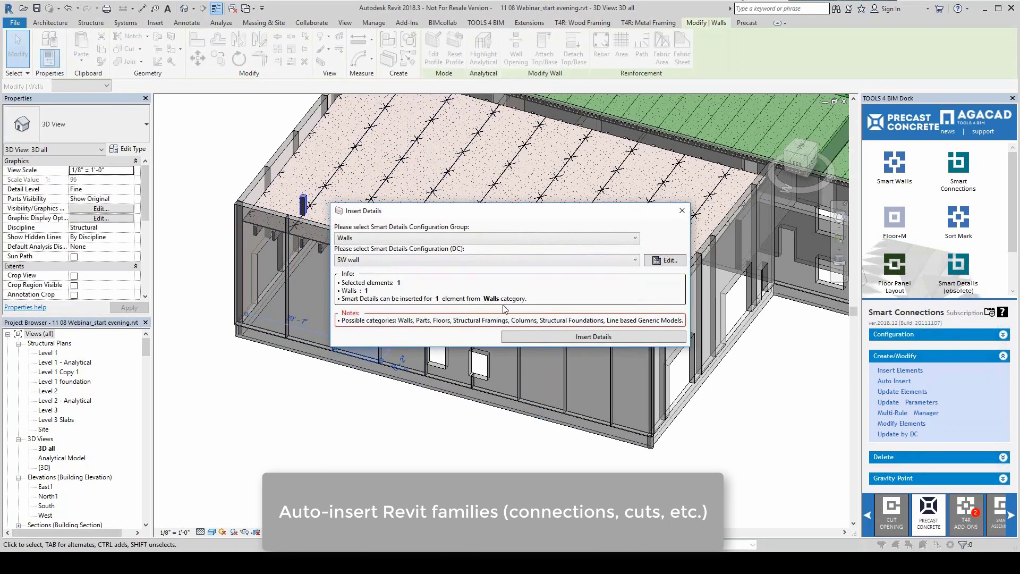
click(531, 336)
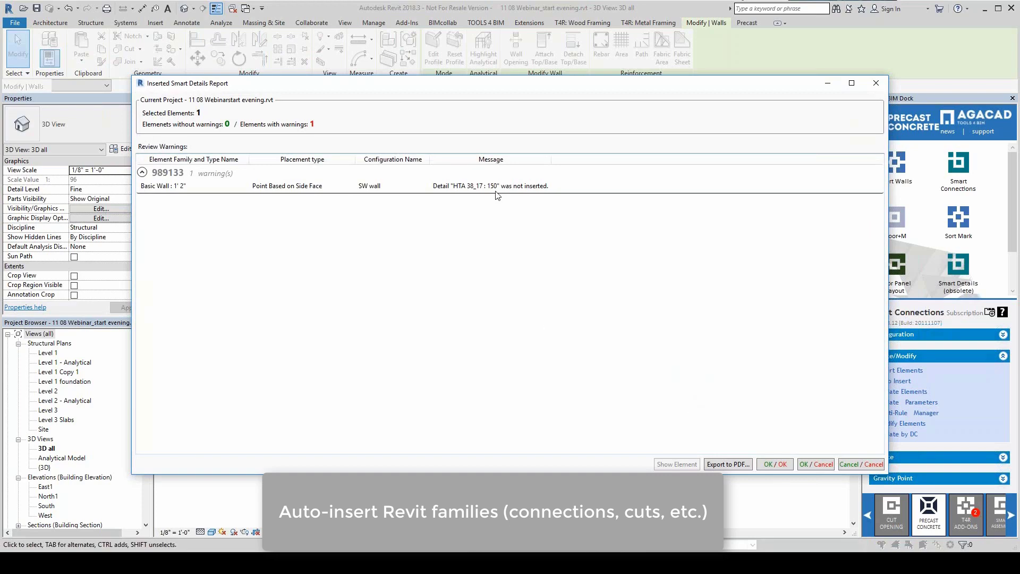
click(496, 191)
click(770, 465)
click(422, 442)
Step: Examine the stem cuts and the wall-to-foundation plates inserted in the wall panel
scroll(298, 283, up, 3)
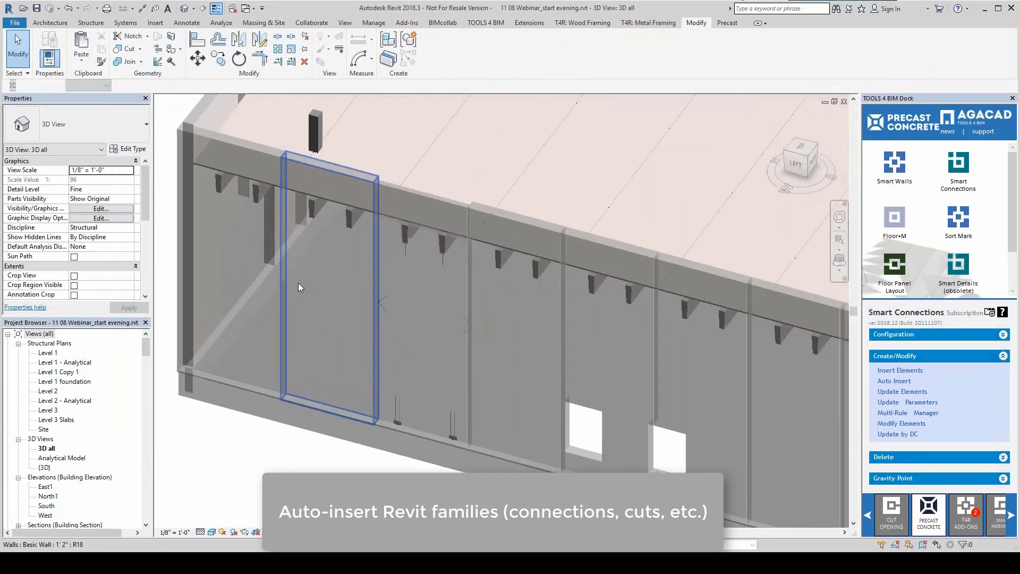
scroll(413, 228, up, 2)
click(412, 229)
scroll(413, 228, down, 2)
scroll(429, 422, up, 3)
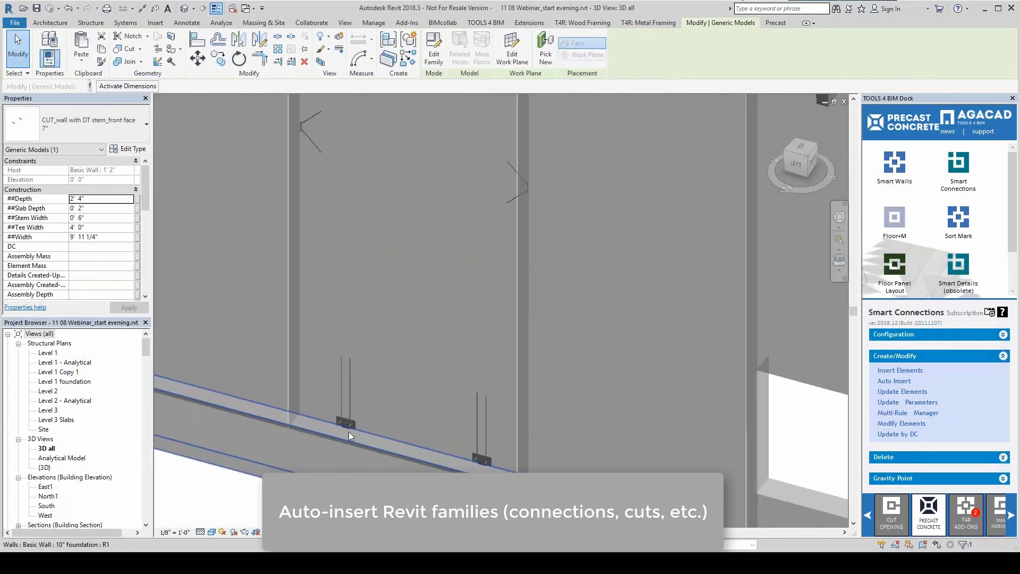
click(351, 399)
scroll(358, 442, up, 2)
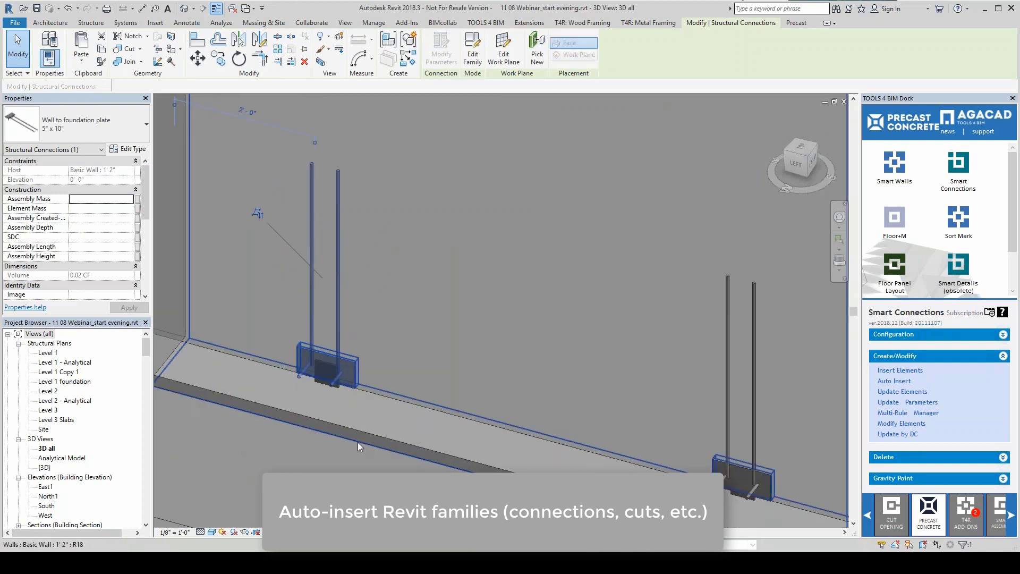
scroll(358, 442, down, 3)
Step: Open the panel's SW wall configuration for modification and review its detail priorities from 8 down to 3
click(893, 423)
click(441, 319)
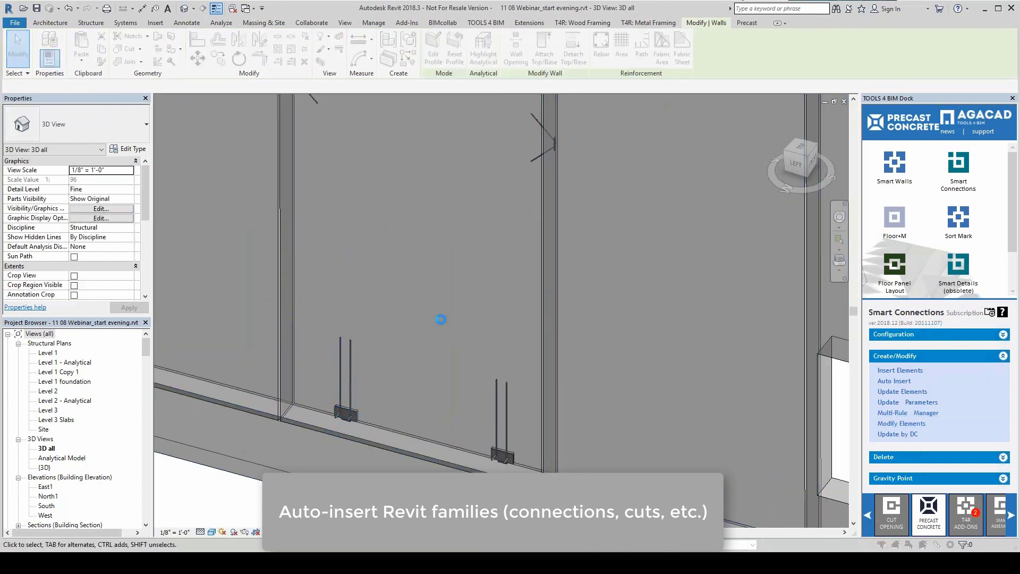
click(517, 77)
click(463, 77)
click(409, 78)
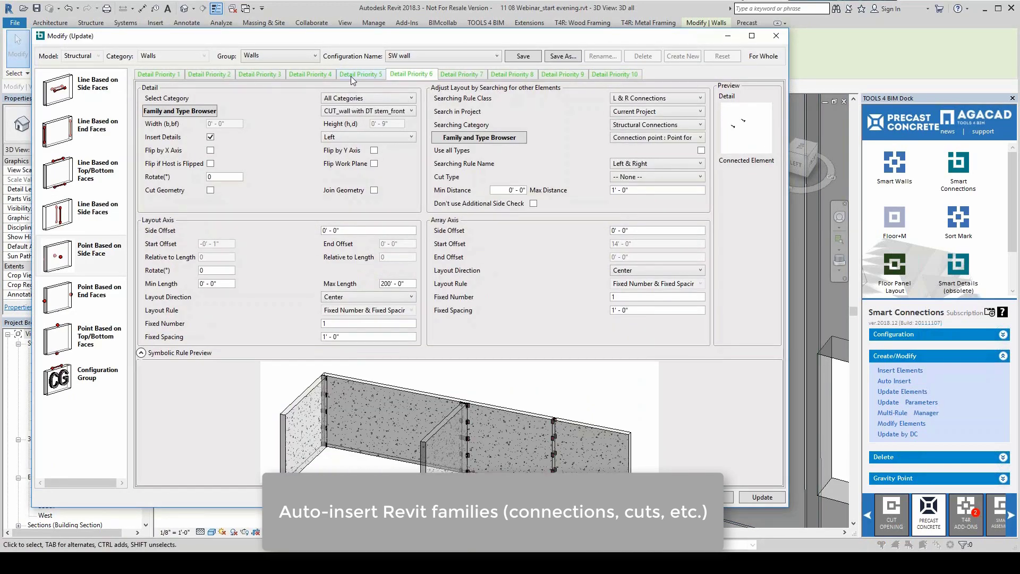
click(351, 77)
click(313, 75)
click(258, 75)
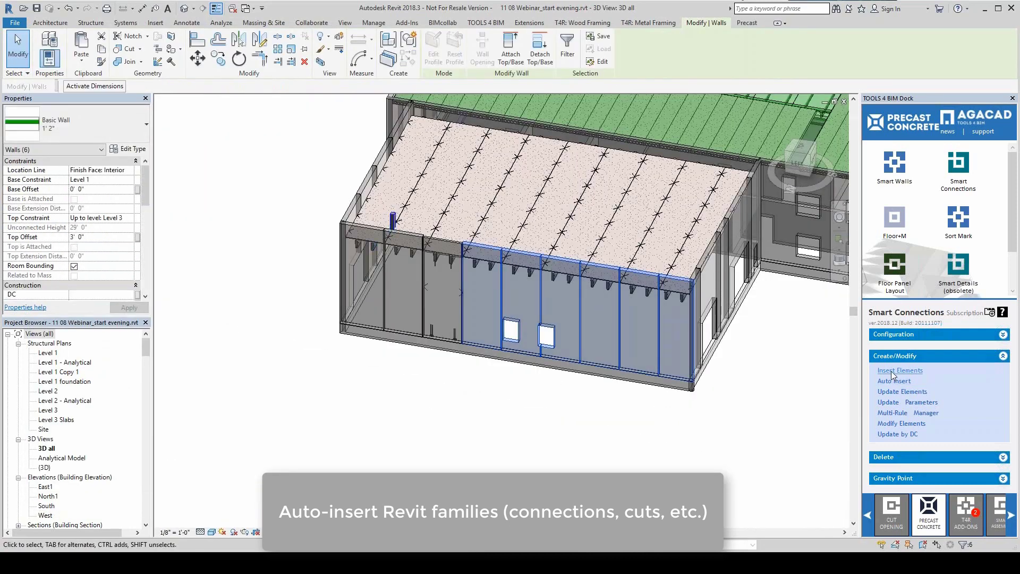
Step: Insert the SW wall details configuration into the six selected wall panels and check the inserted connections
click(558, 400)
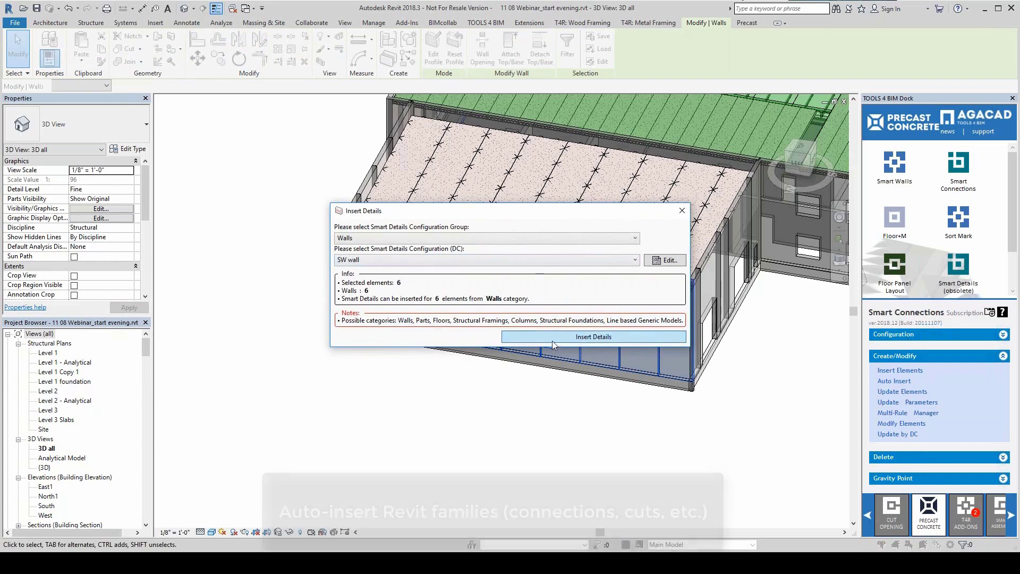
click(552, 340)
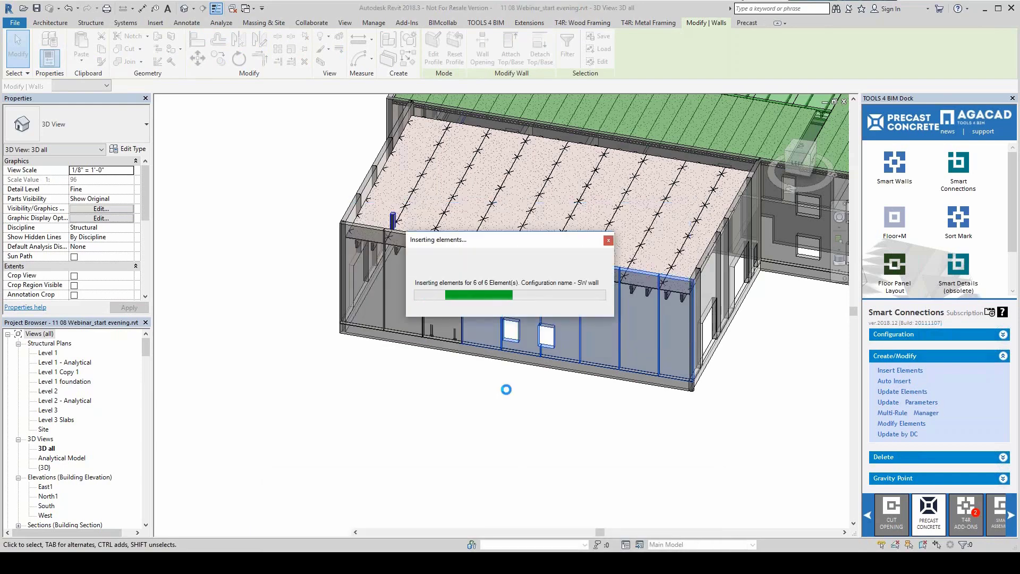
scroll(486, 353, up, 2)
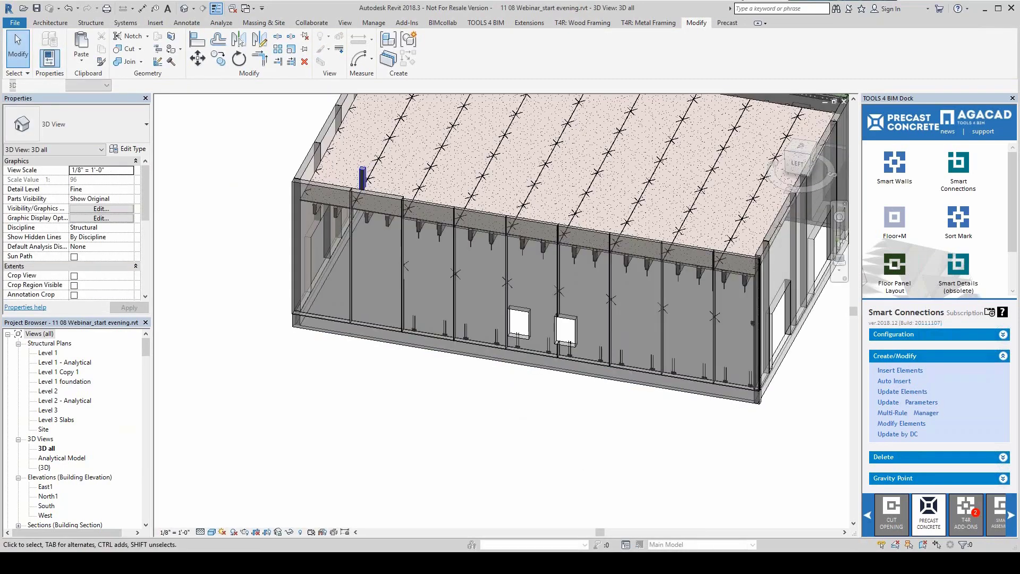
scroll(581, 405, up, 3)
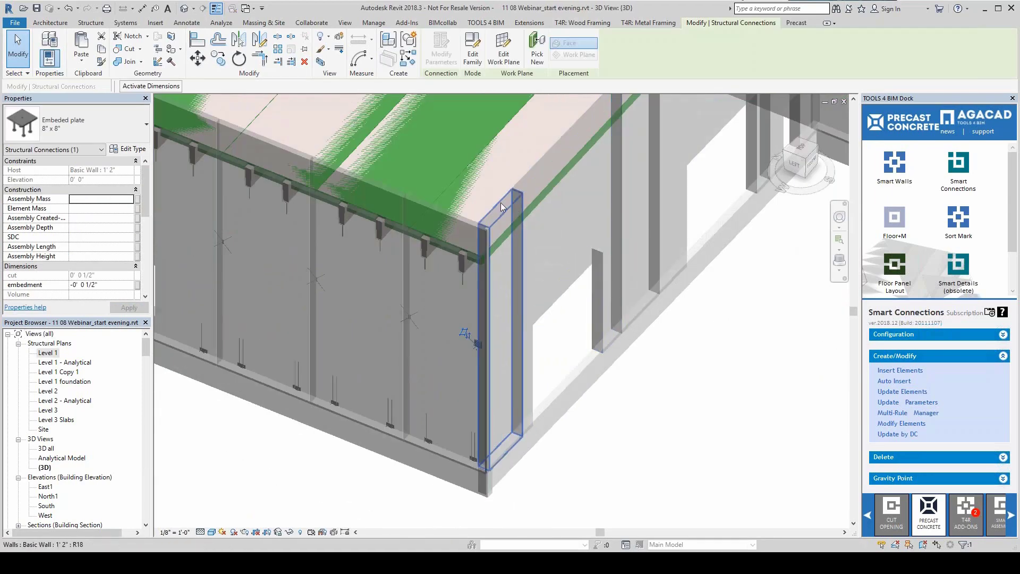
Step: Insert the SW wall details into the corner end-wall panel and the adjoining panel, and check the connections along the slab edge
click(502, 207)
ctrl+click(617, 327)
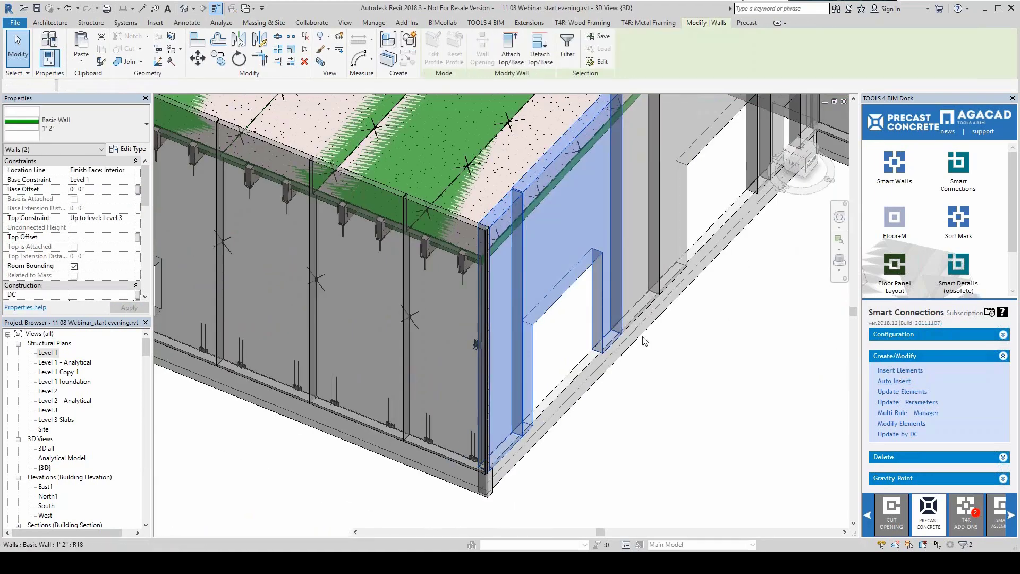
click(900, 369)
click(660, 323)
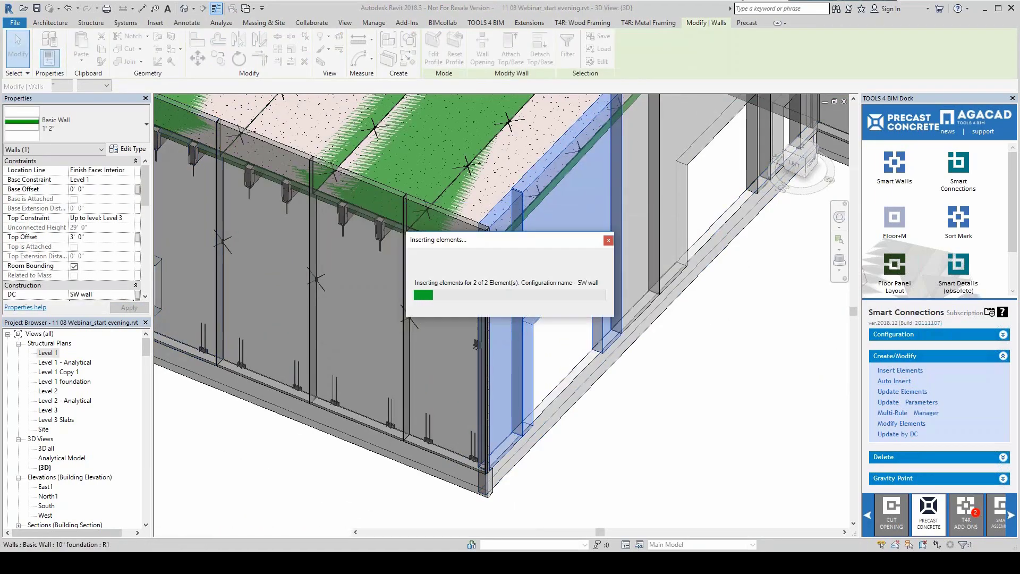
scroll(543, 197, up, 5)
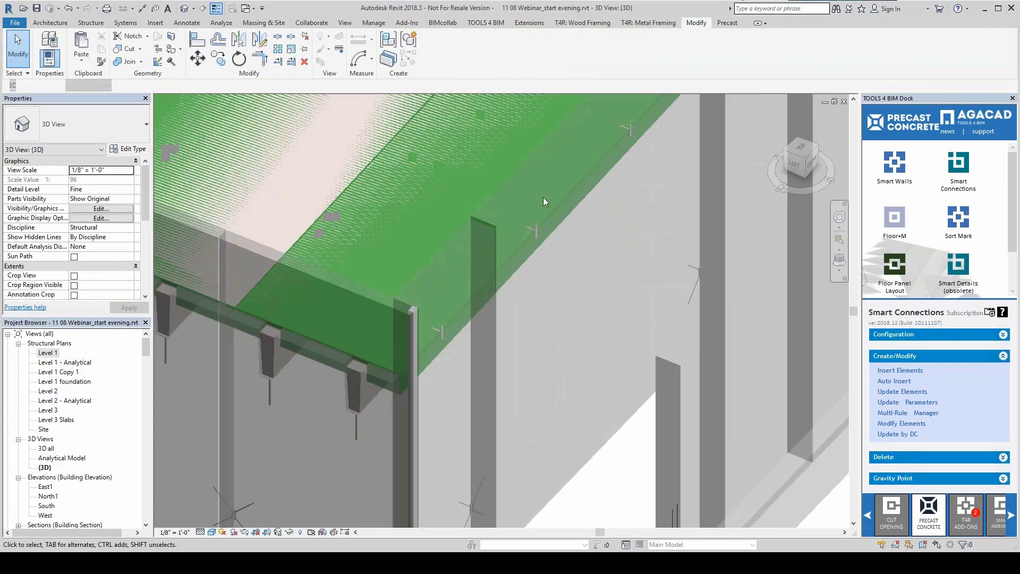
Step: Examine the connections along the slab edge and review Detail Priority 5 of the wall's SW wall configuration
click(537, 234)
shift+middle_drag(541, 262, 794, 290)
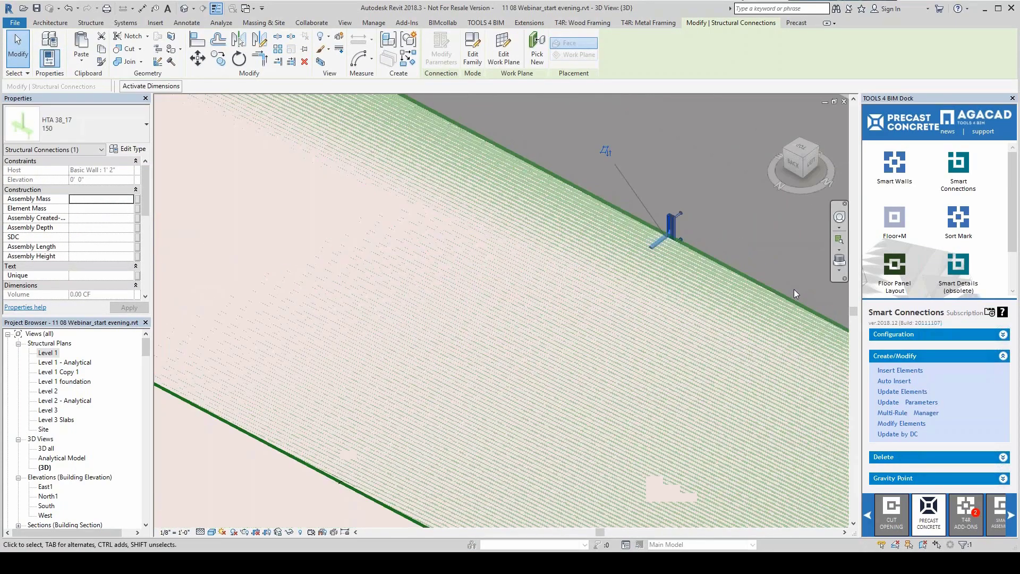
click(675, 250)
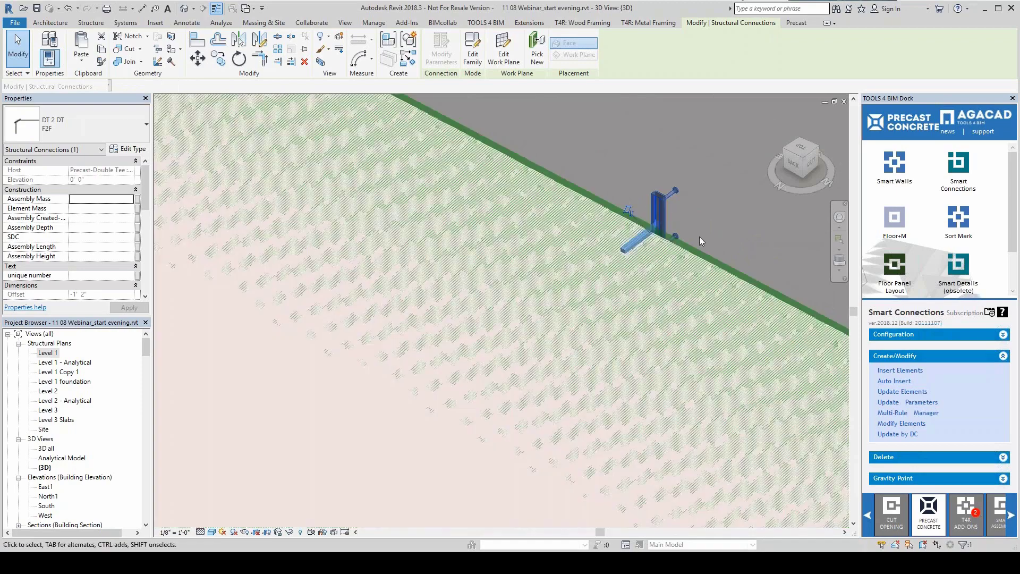
scroll(700, 241, down, 1)
key(Escape)
double_click(636, 313)
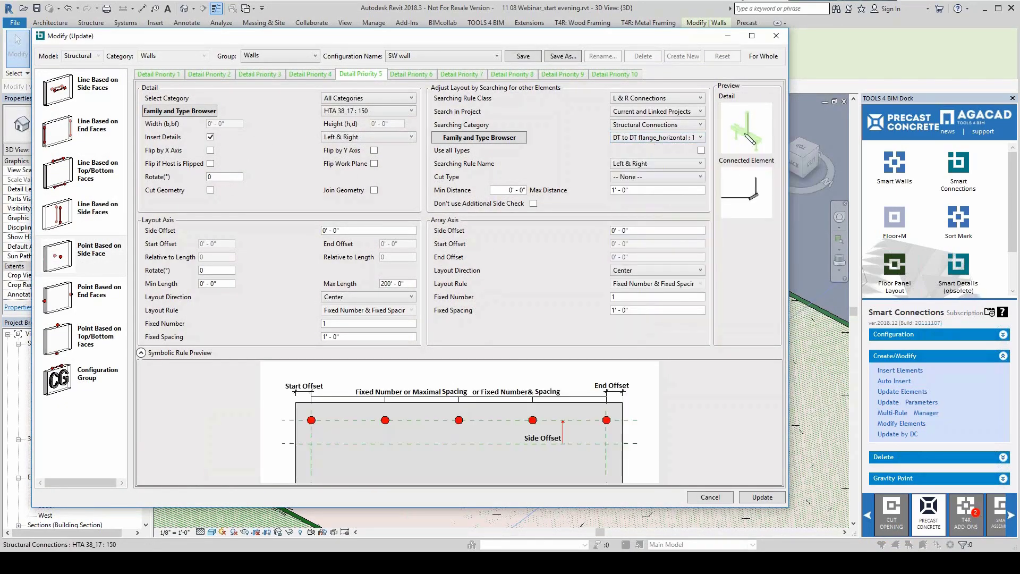
click(776, 36)
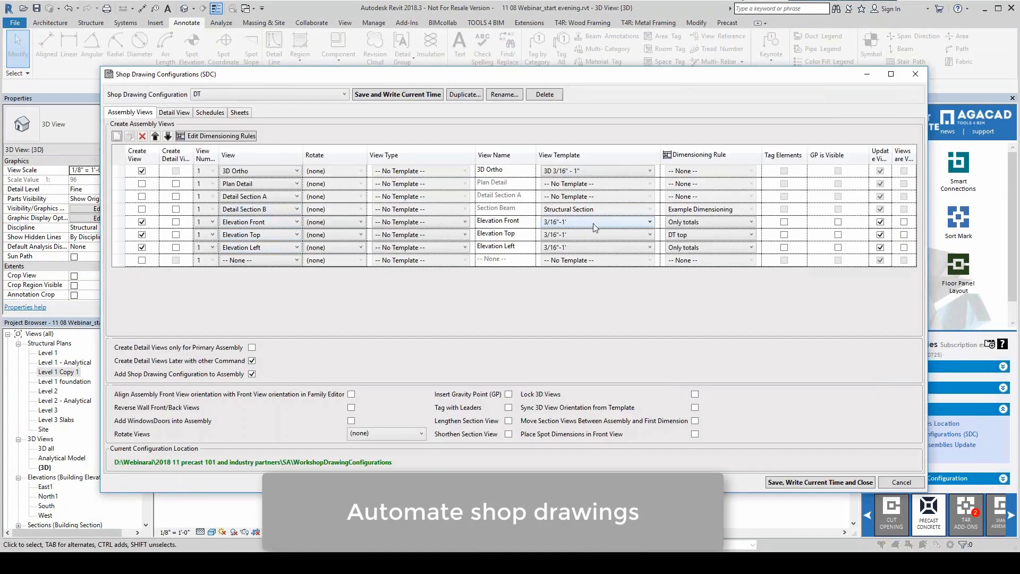
Step: Review the DT shop drawing configuration's view templates for Elevation Front and the element categories of the wall front 2 dimensioning rule
click(607, 220)
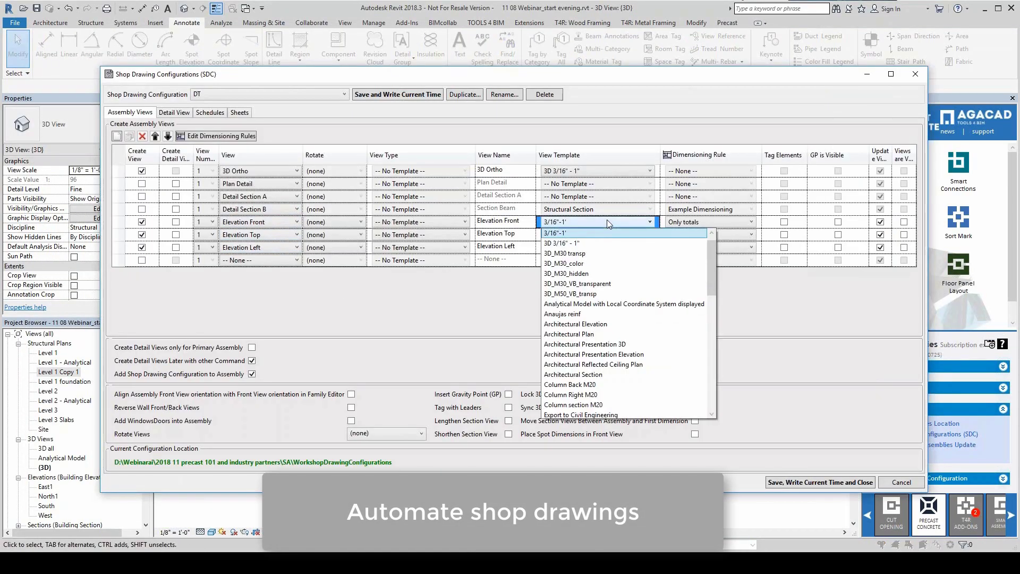
click(717, 222)
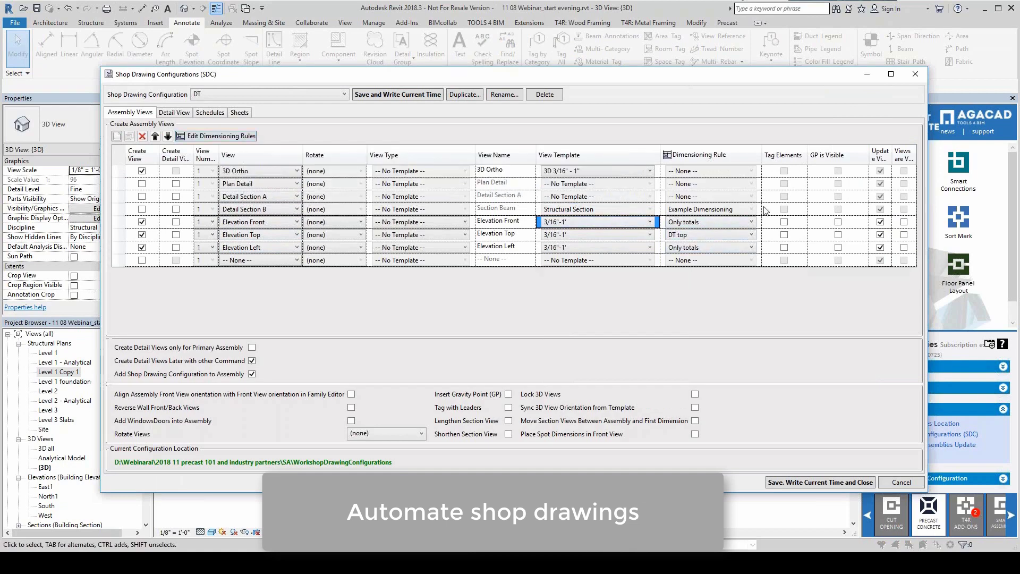
click(216, 136)
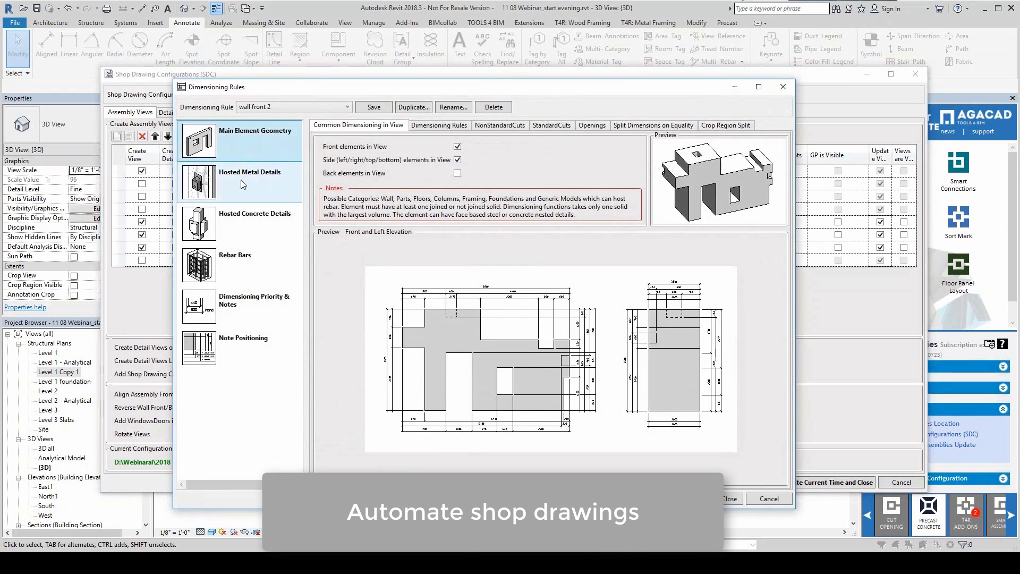
click(247, 192)
click(250, 223)
click(250, 260)
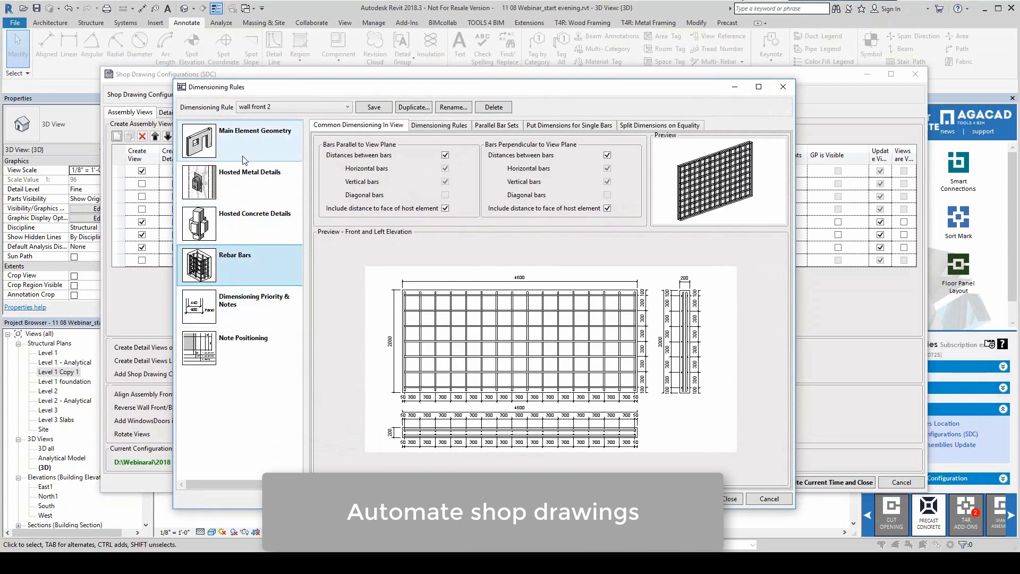
click(249, 180)
click(249, 301)
click(248, 195)
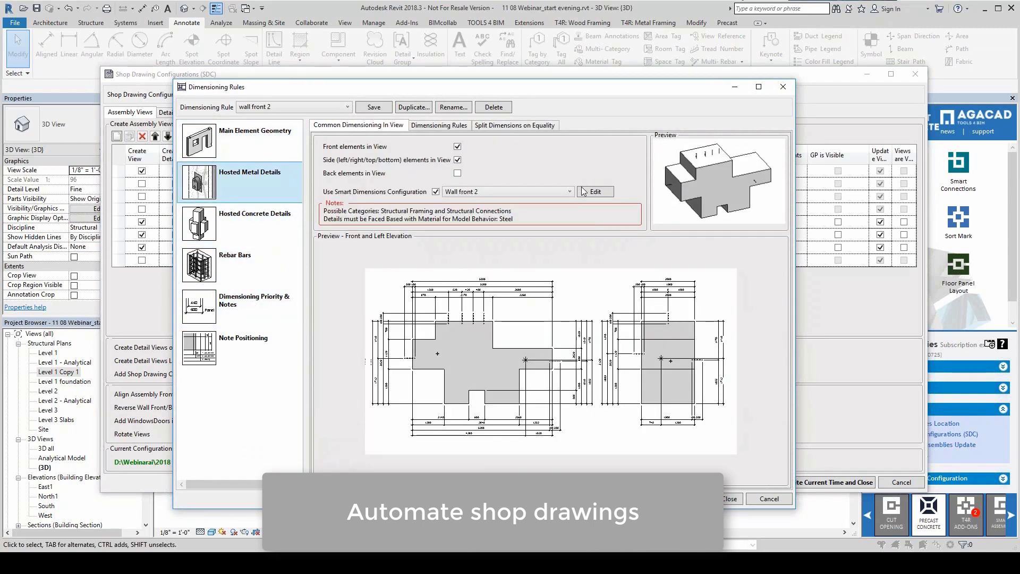
Step: Review the Wall front 2 smart dimensions configuration used for hosted metal details, through its whole list of dimension line categories
click(595, 192)
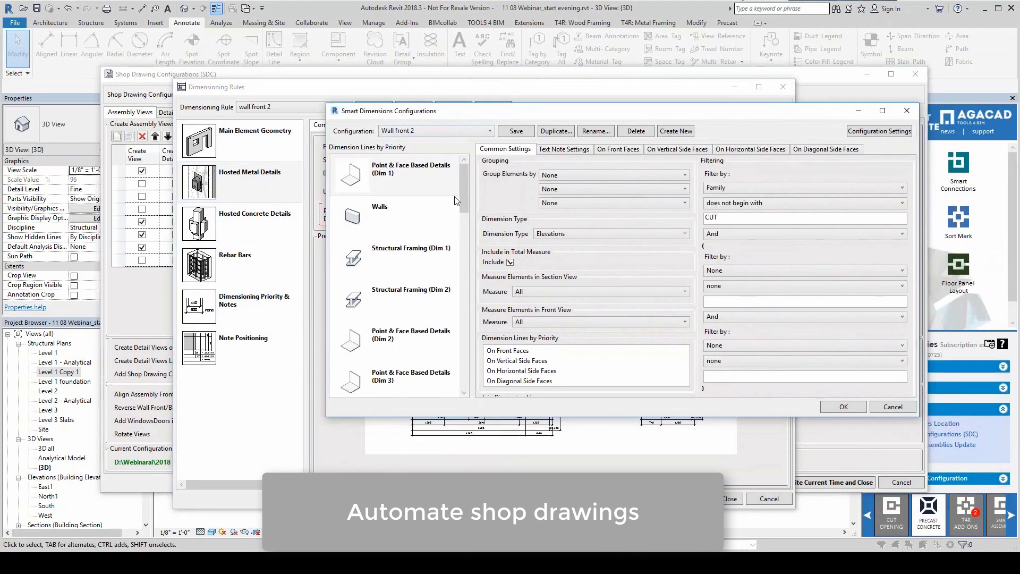
drag(467, 200, 471, 276)
drag(457, 371, 458, 381)
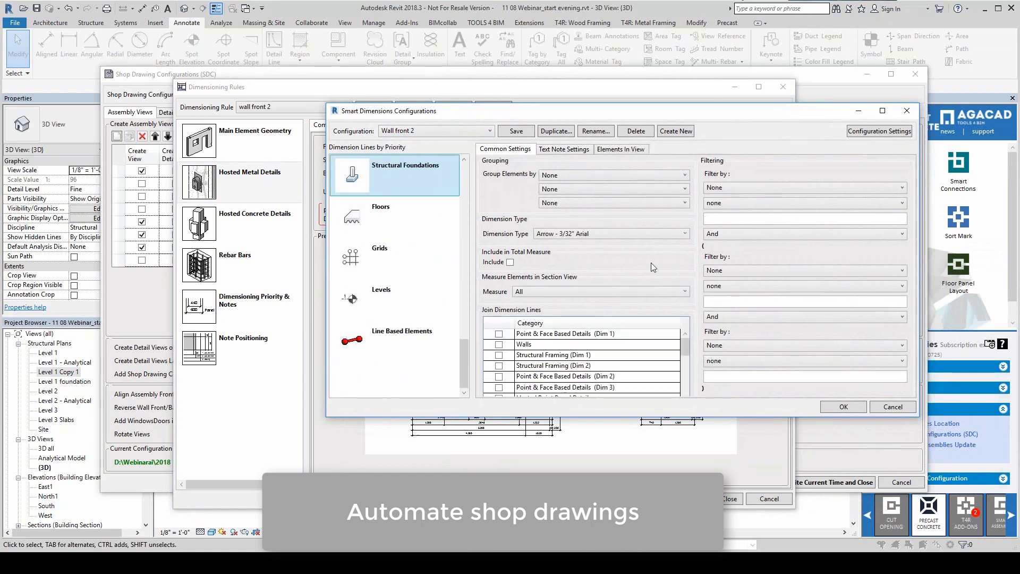
click(906, 110)
Step: Review the rebar bars, dimensioning priority and notes, and note positioning settings of the wall front 2 dimensioning rule
click(261, 252)
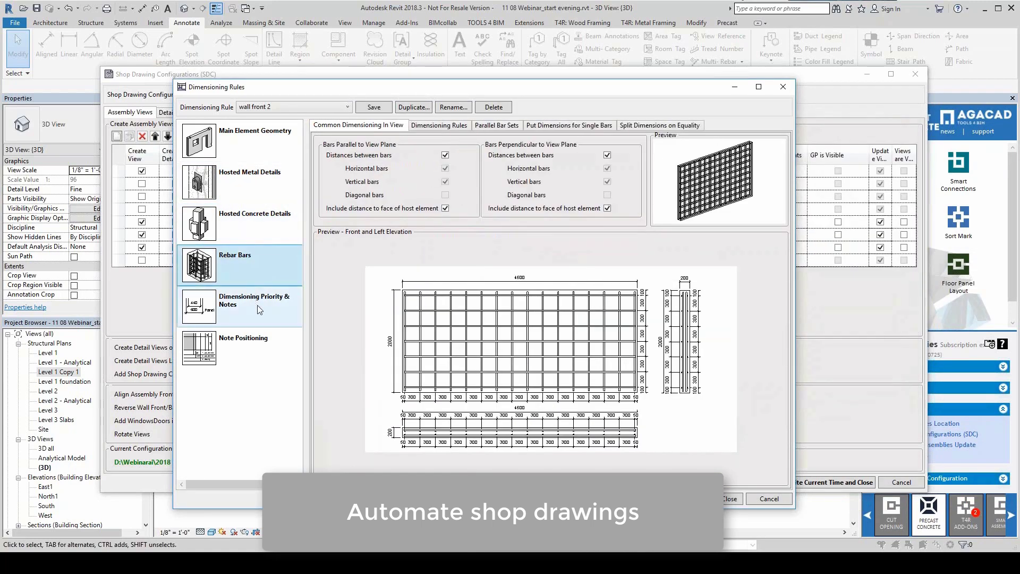
click(260, 308)
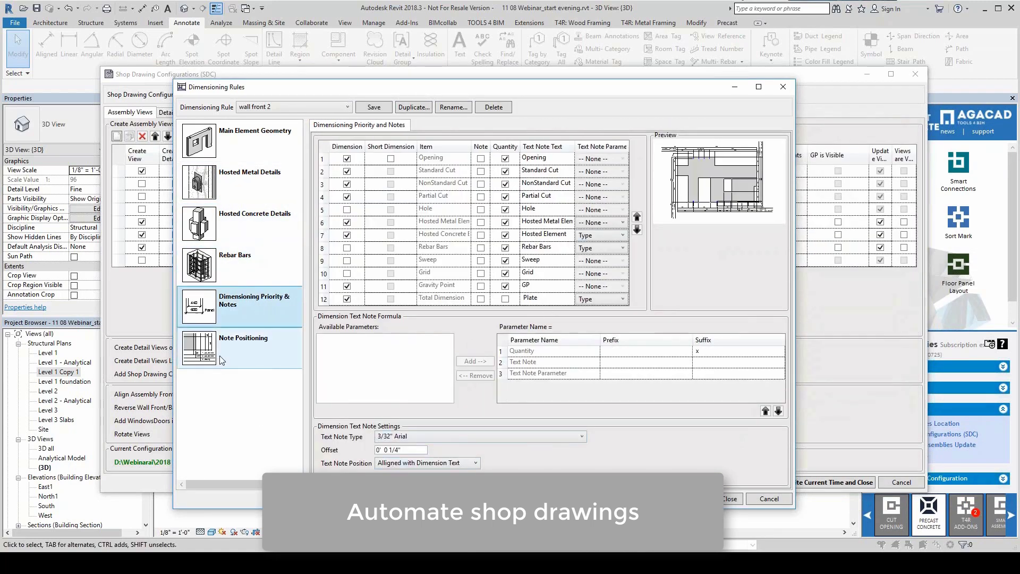
click(260, 348)
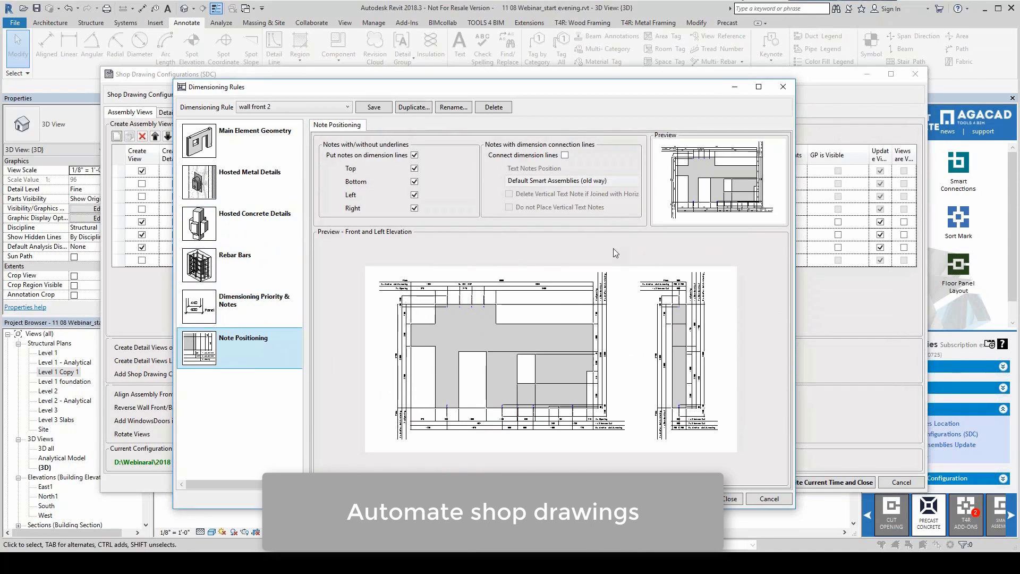
click(784, 88)
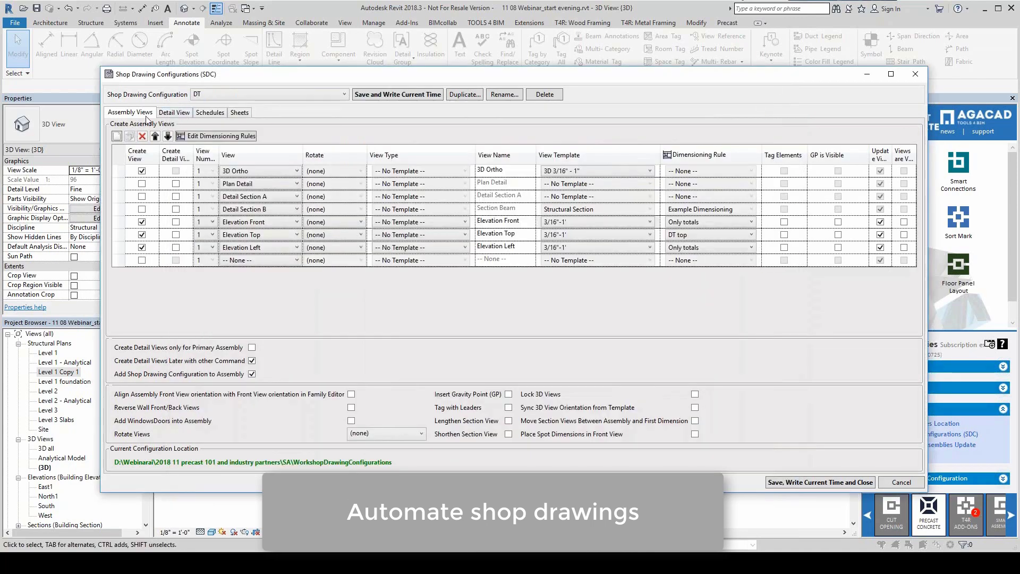
Step: Review the detail view, schedule and sheet settings of the DT shop drawing configuration
click(175, 112)
click(211, 113)
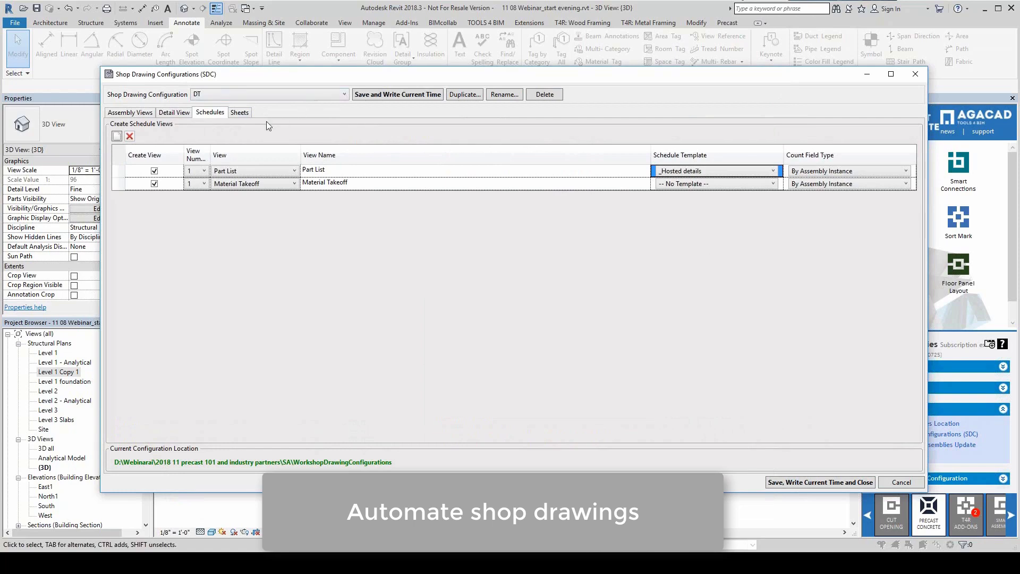
click(239, 112)
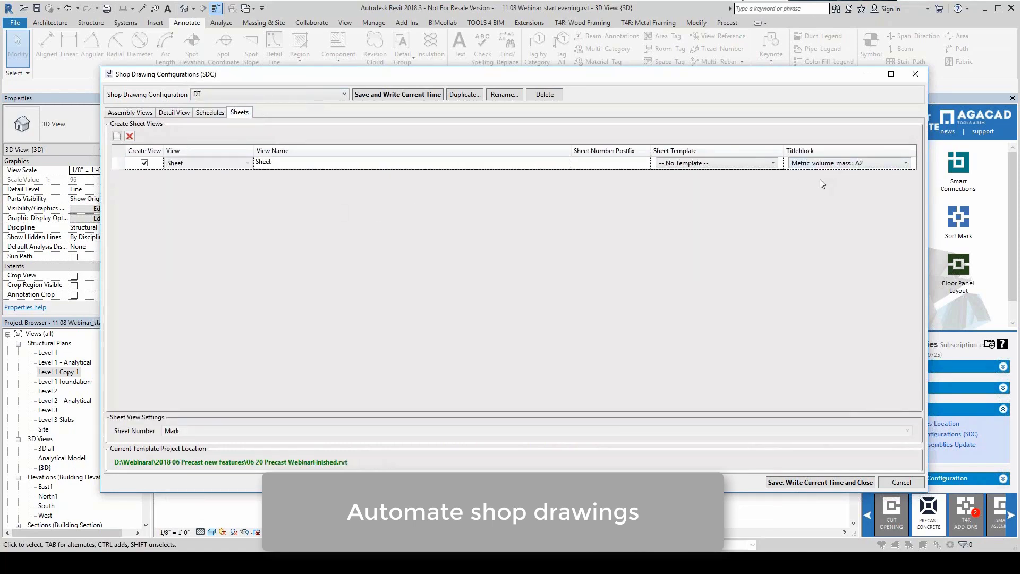
click(916, 74)
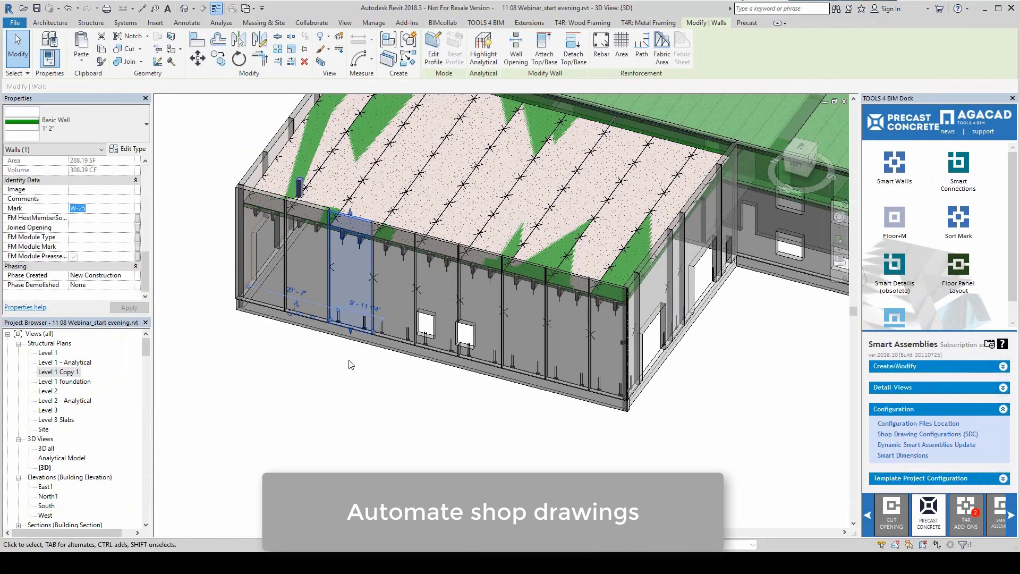
Step: Create an assembly from one windowless long-side wall panel using the Wall webinar shop drawing configuration
click(893, 367)
key(Escape)
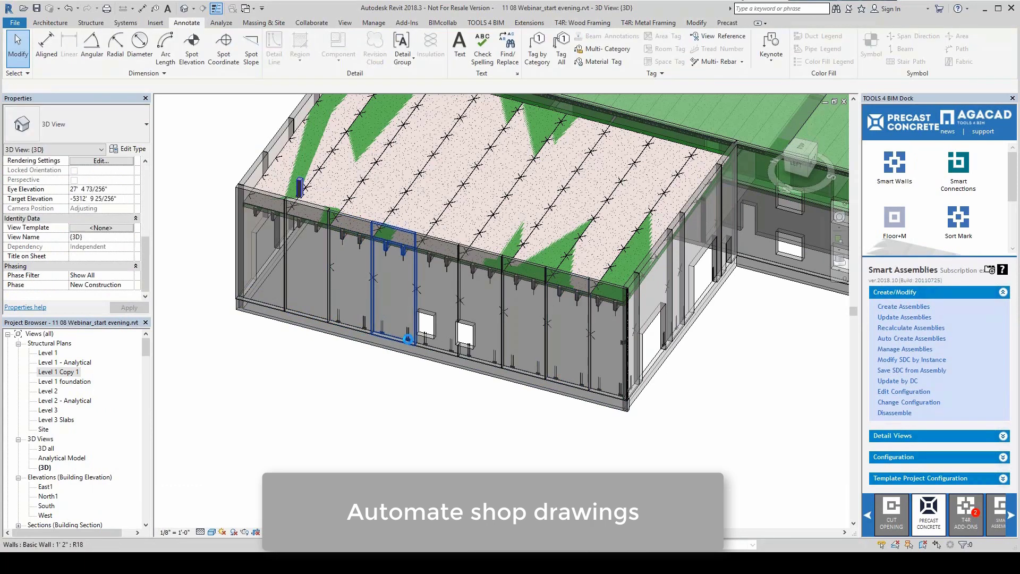
click(408, 338)
click(457, 248)
click(475, 276)
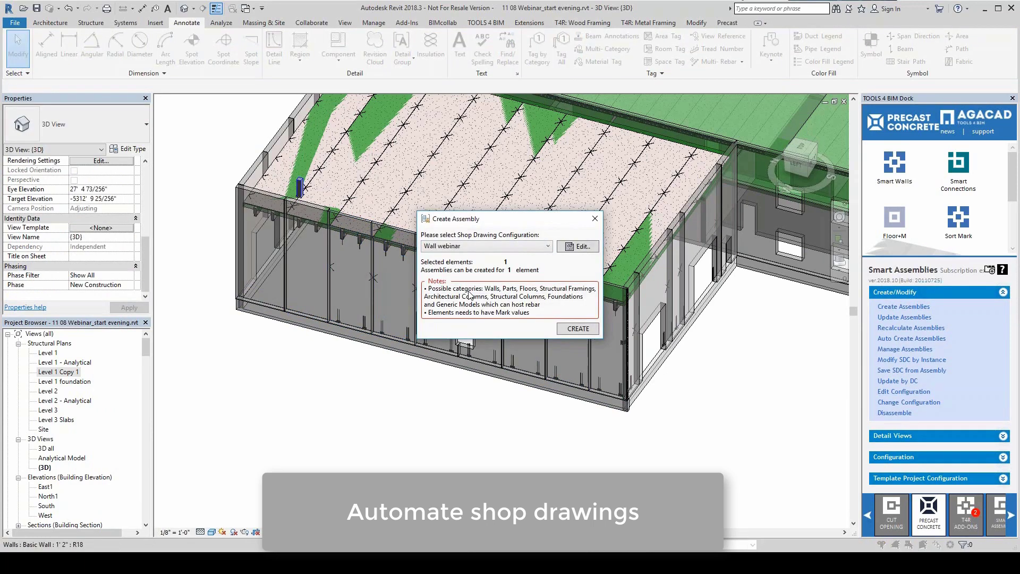
click(575, 330)
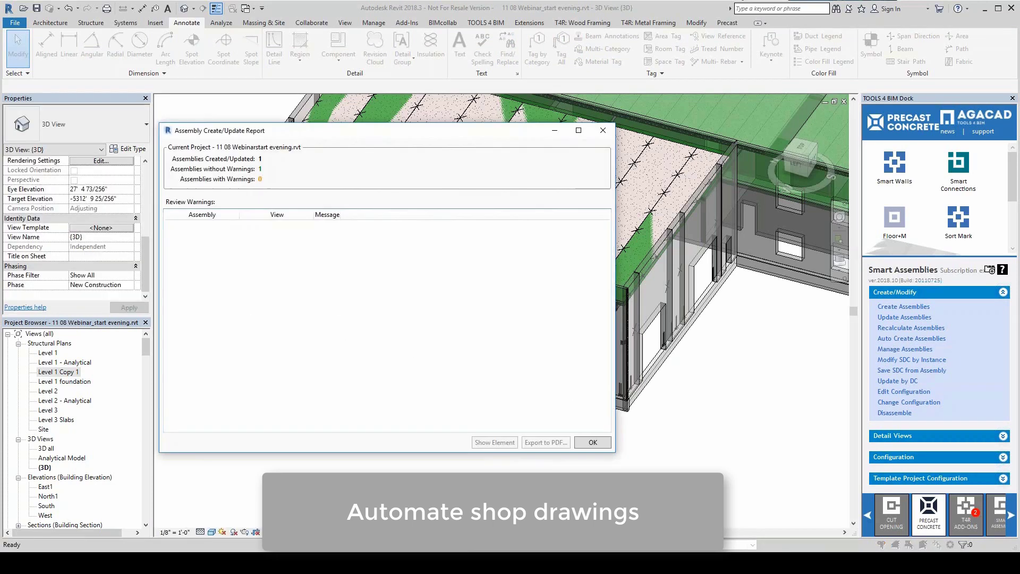
click(592, 442)
Step: Find the W-25 assembly in the project and open its Wall 3D color and Elevation Front views
scroll(98, 449, down, 20)
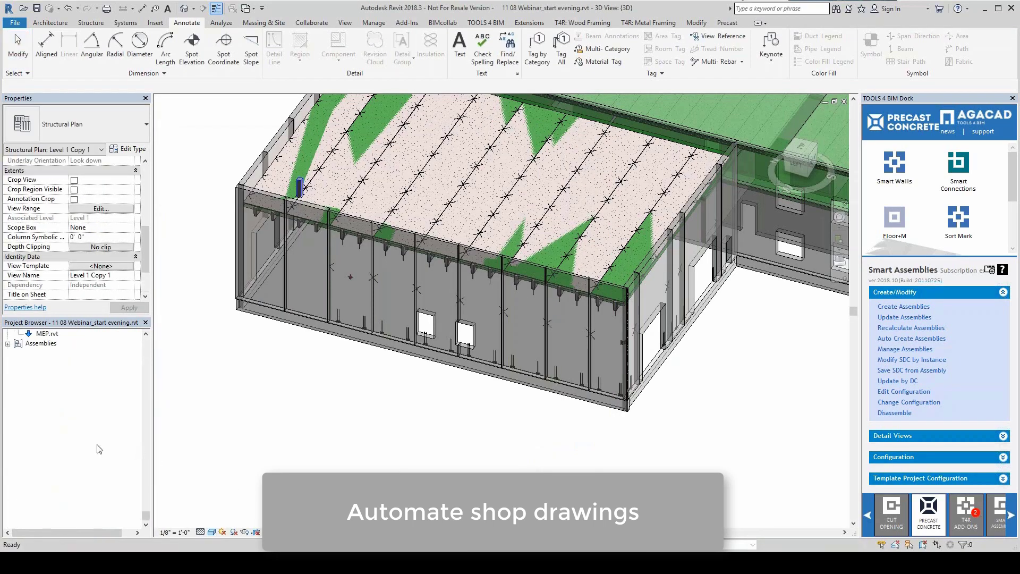
scroll(97, 449, up, 2)
double_click(41, 391)
double_click(37, 514)
double_click(91, 459)
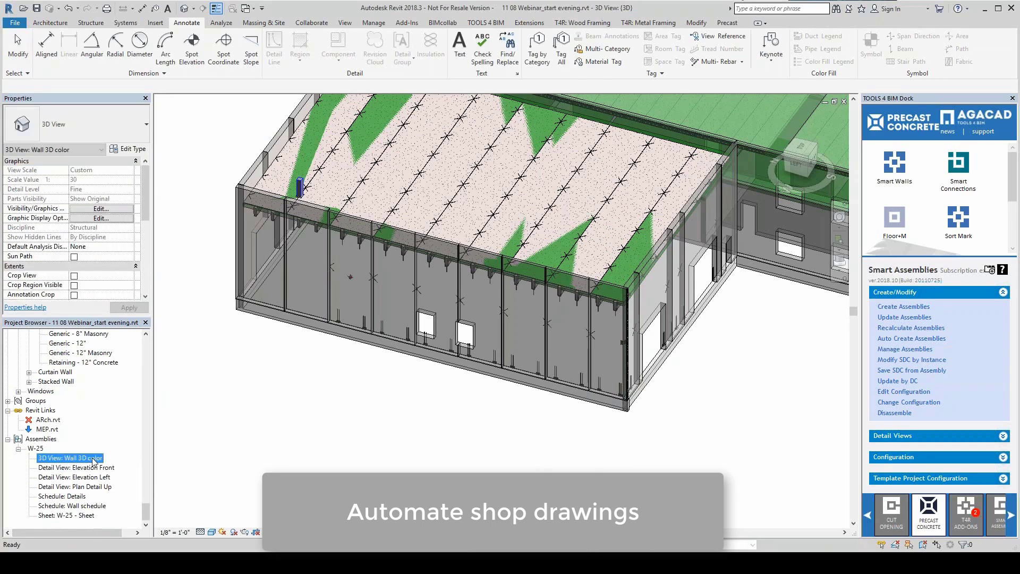
double_click(93, 468)
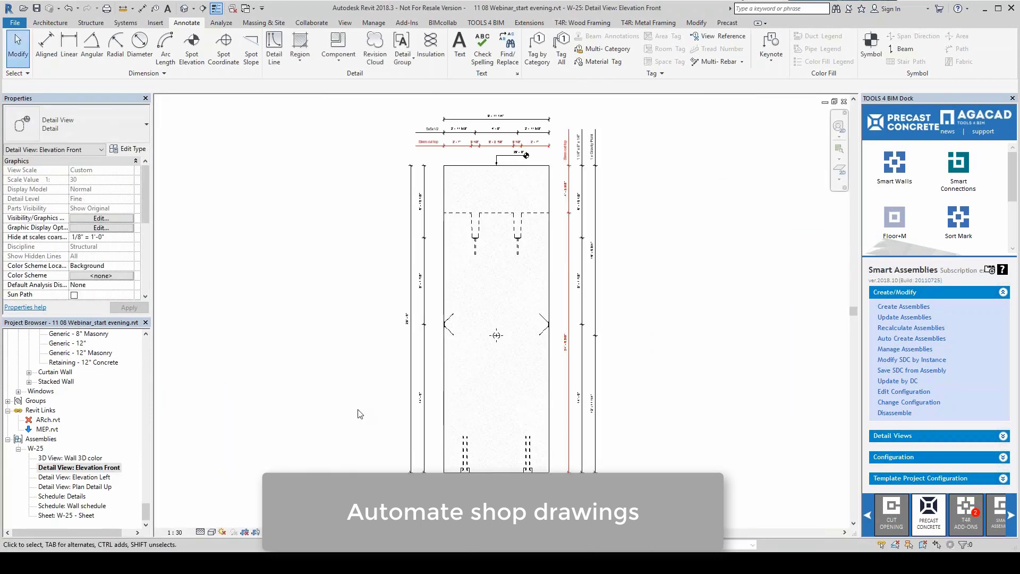
Step: Inspect the front elevation's upper dimensions and extend witness lines of the Stem cut top and 5x5x1/2 strings down to the stems
scroll(541, 122, up, 8)
scroll(569, 213, down, 1)
scroll(426, 183, down, 2)
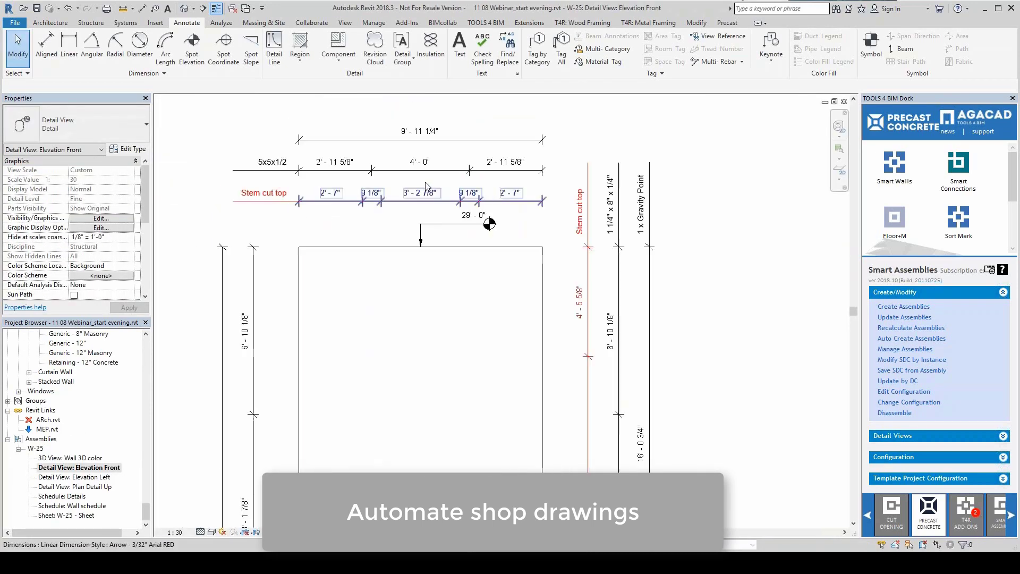
middle_drag(451, 222, 403, 192)
click(403, 190)
scroll(622, 332, down, 2)
click(609, 261)
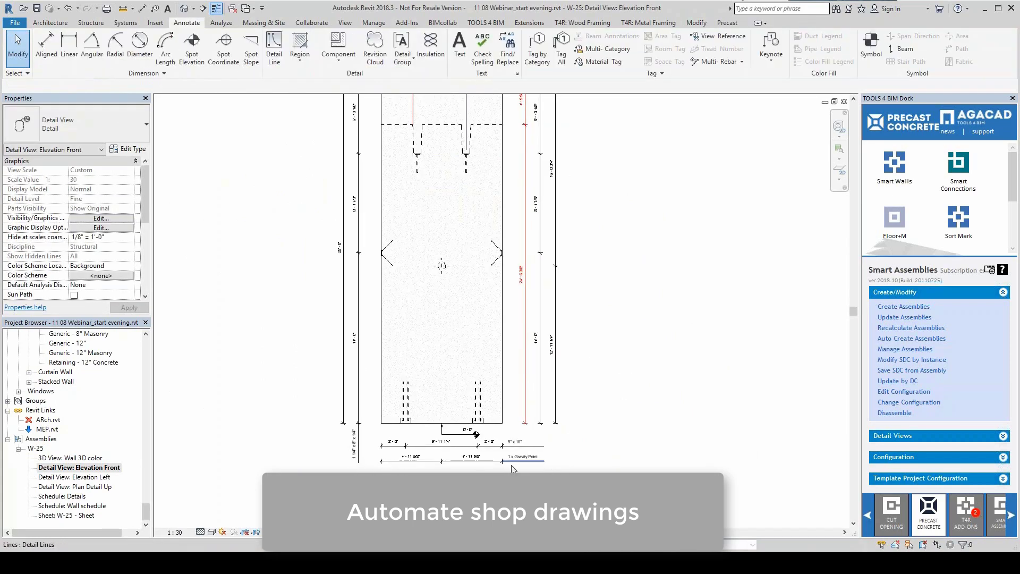
Step: Check the remaining dimensions of the front elevation and view the W-25 Plan Detail Up and Elevation Left views
scroll(512, 468, up, 2)
middle_drag(542, 409, 599, 323)
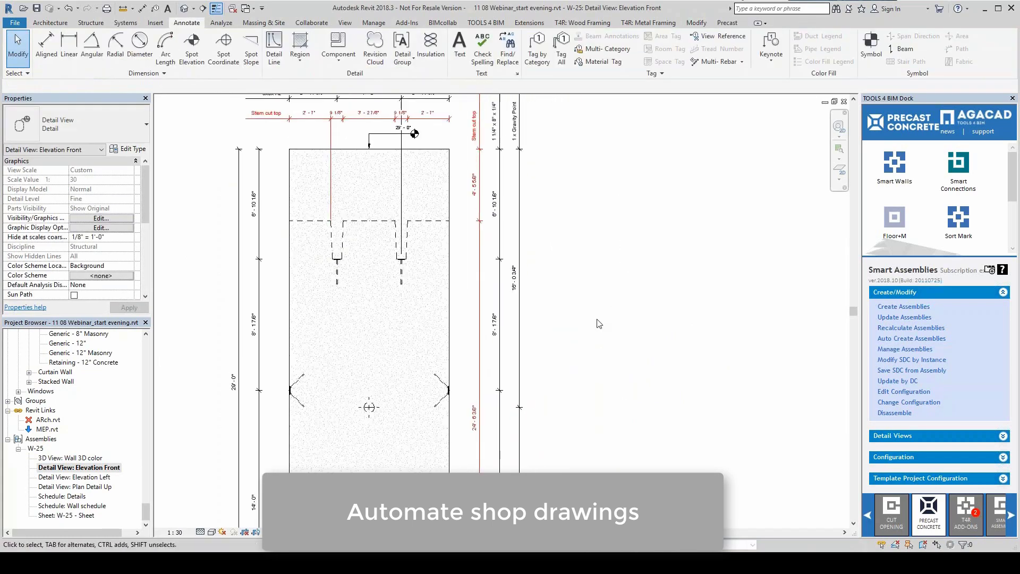
scroll(426, 191, down, 3)
double_click(78, 486)
double_click(100, 477)
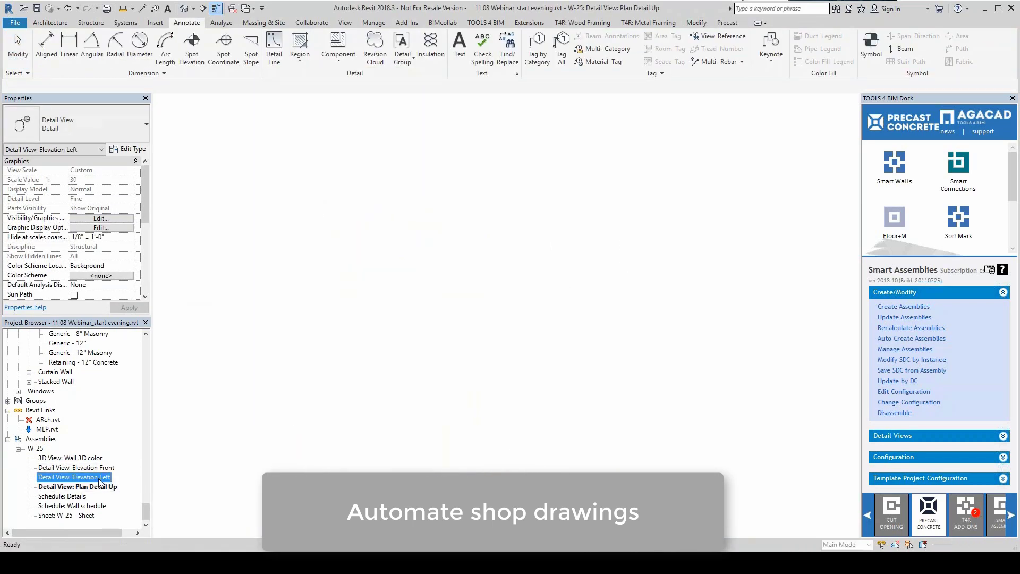
Step: Open the W-25 sheet and place the Elevation Front and Elevation Left views side by side on it
double_click(66, 515)
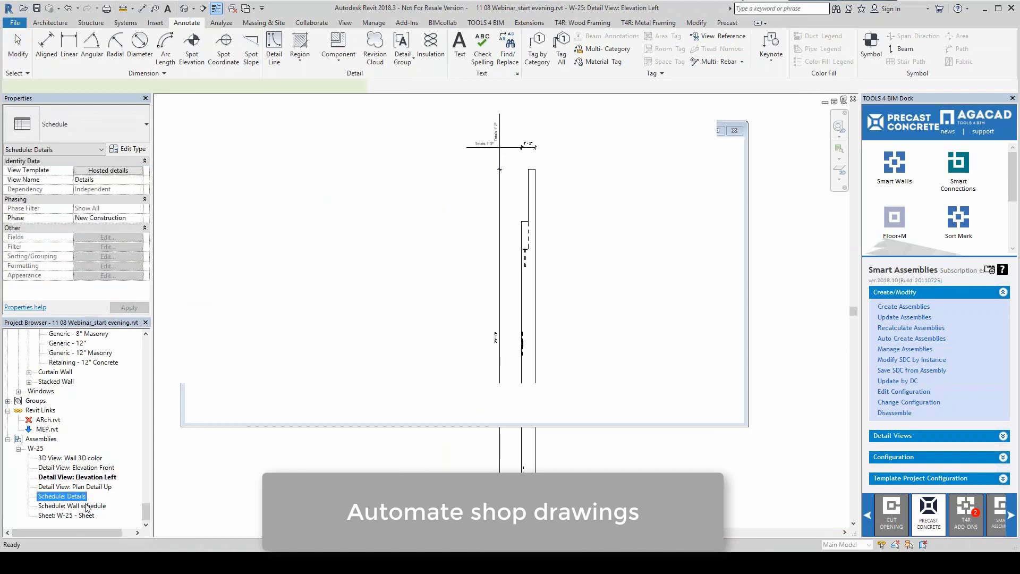
click(76, 467)
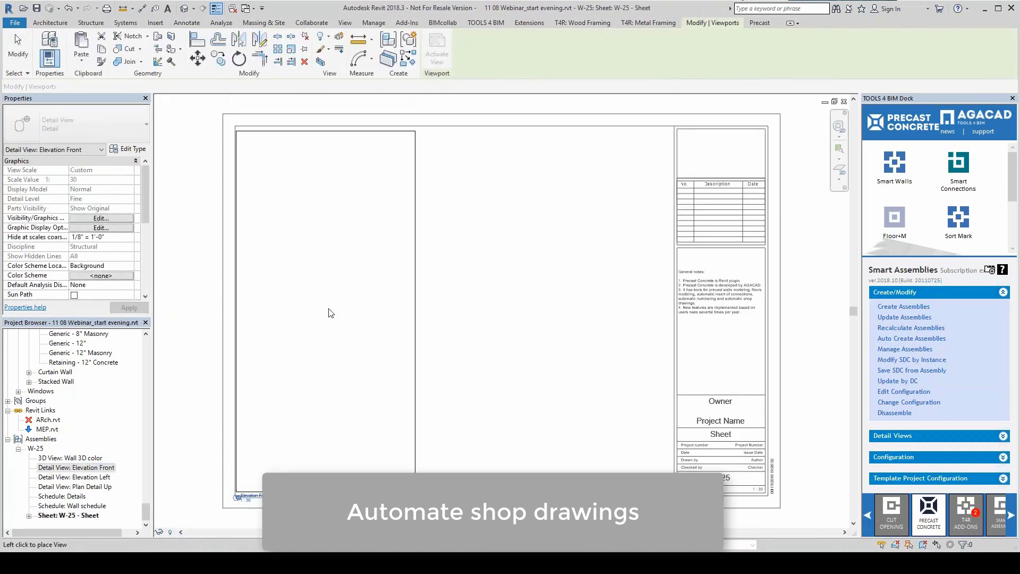
click(330, 313)
click(97, 477)
drag(98, 478, 485, 285)
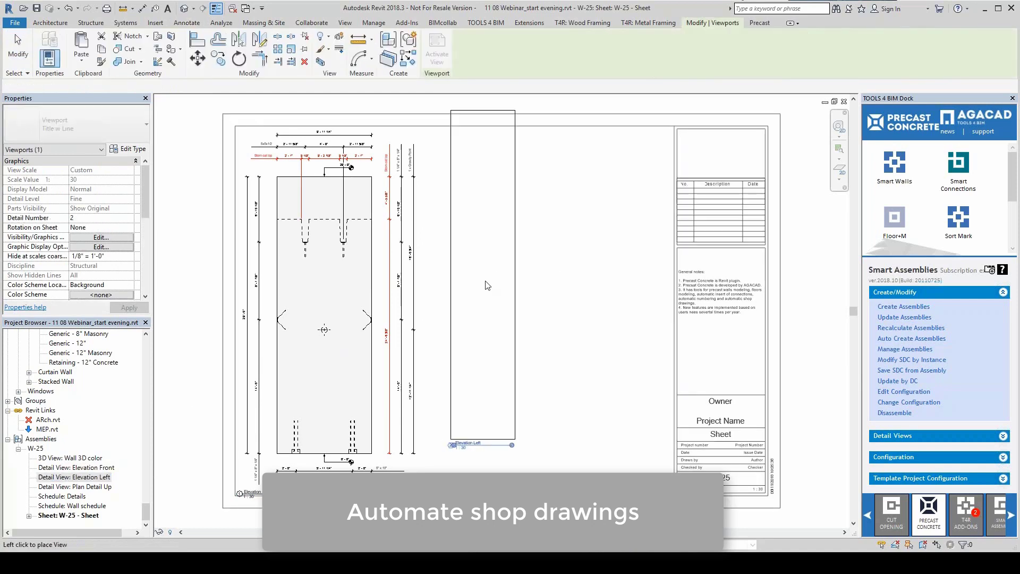
click(473, 302)
Step: Place the Wall 3D color view and the Wall schedule on the W-25 sheet beside the elevations
drag(71, 457, 590, 290)
click(590, 289)
drag(72, 505, 579, 465)
click(579, 465)
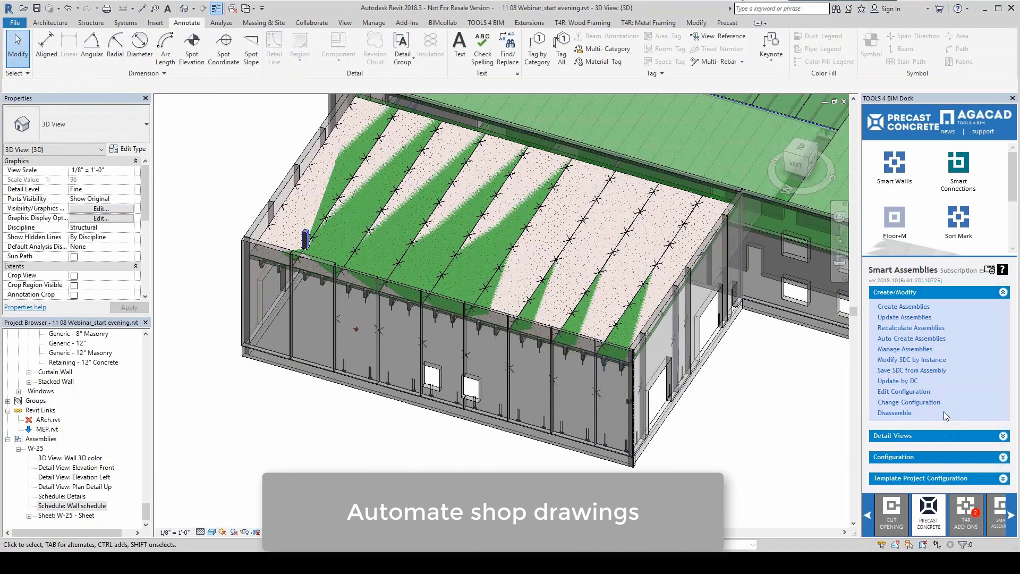
Step: Set W-25 - Sheet as the sheet template of the Wall webinar shop drawing configuration and save the configuration
click(914, 458)
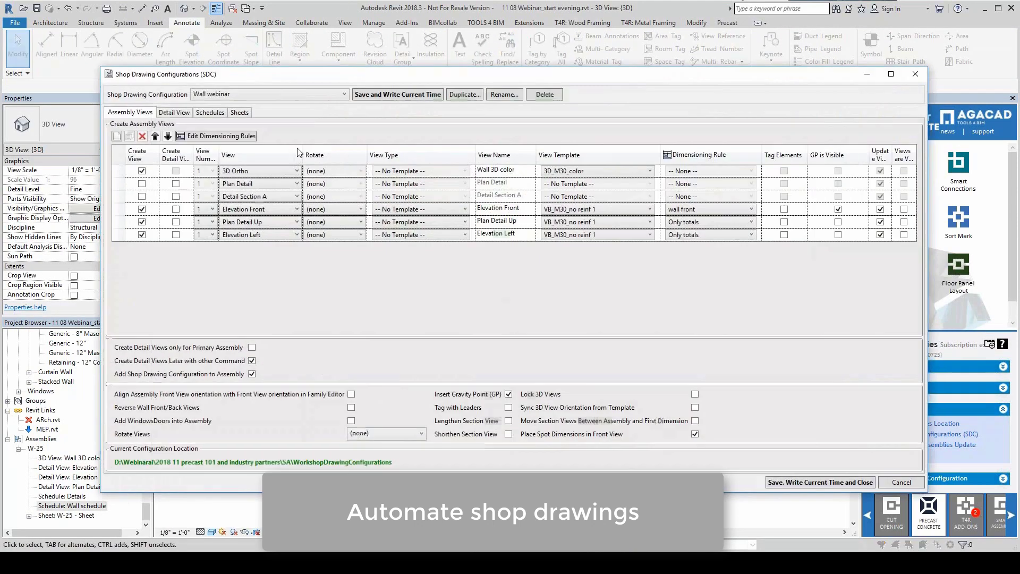
click(239, 112)
click(691, 162)
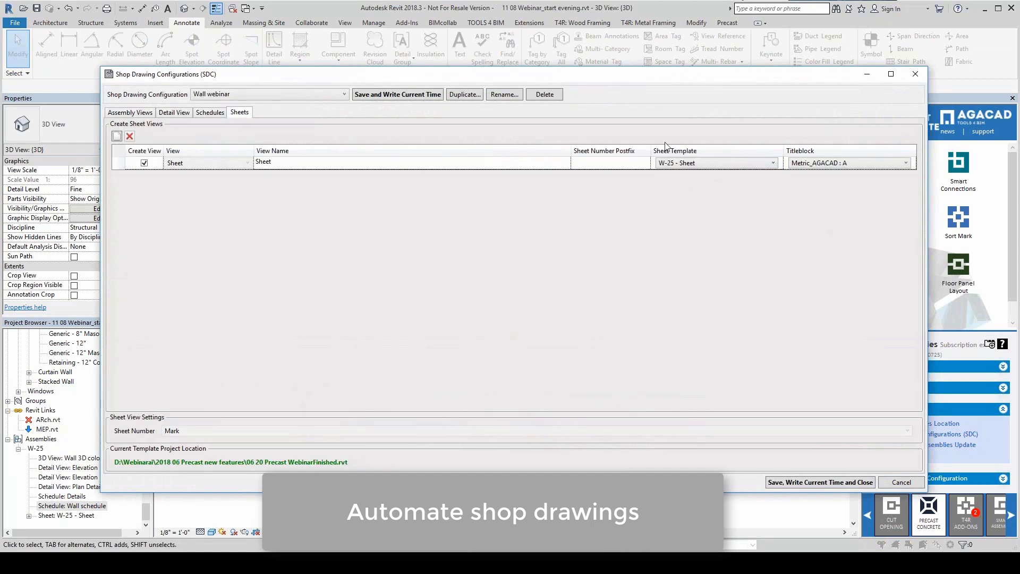
click(791, 482)
Step: Create an assembly from the long-side wall panel with a window opening using the Wall webinar configuration
click(450, 404)
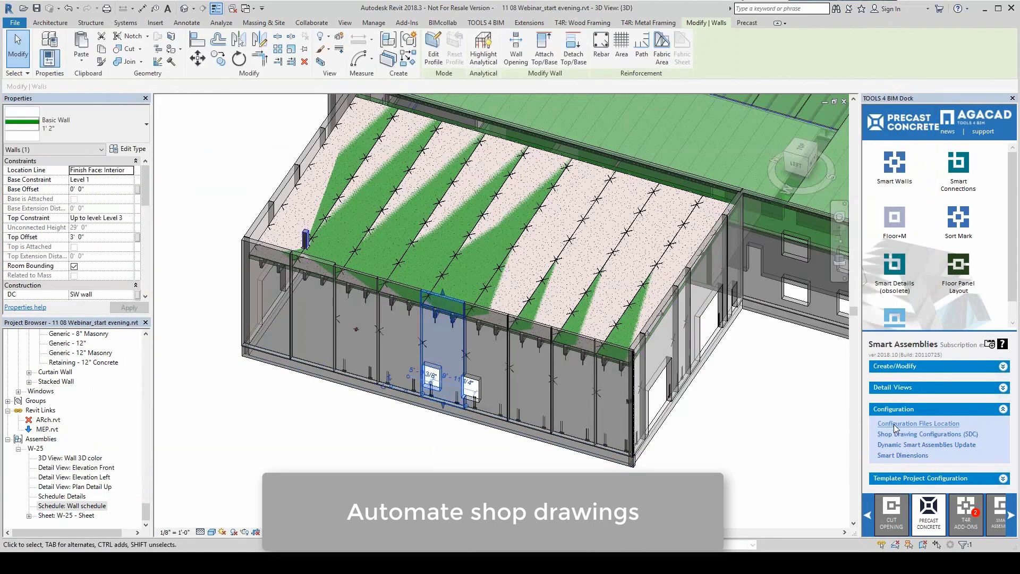
click(904, 366)
click(904, 307)
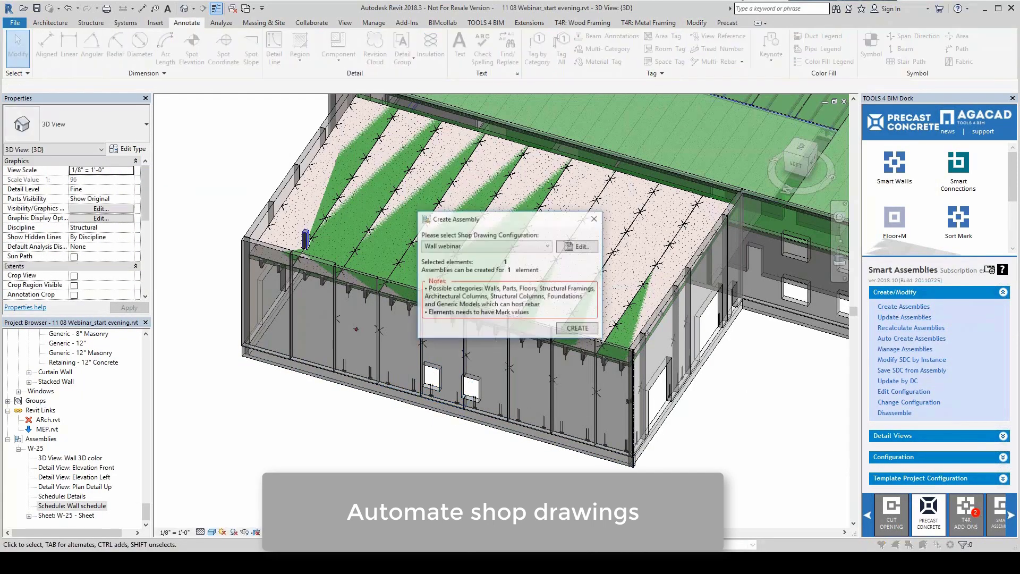
click(559, 336)
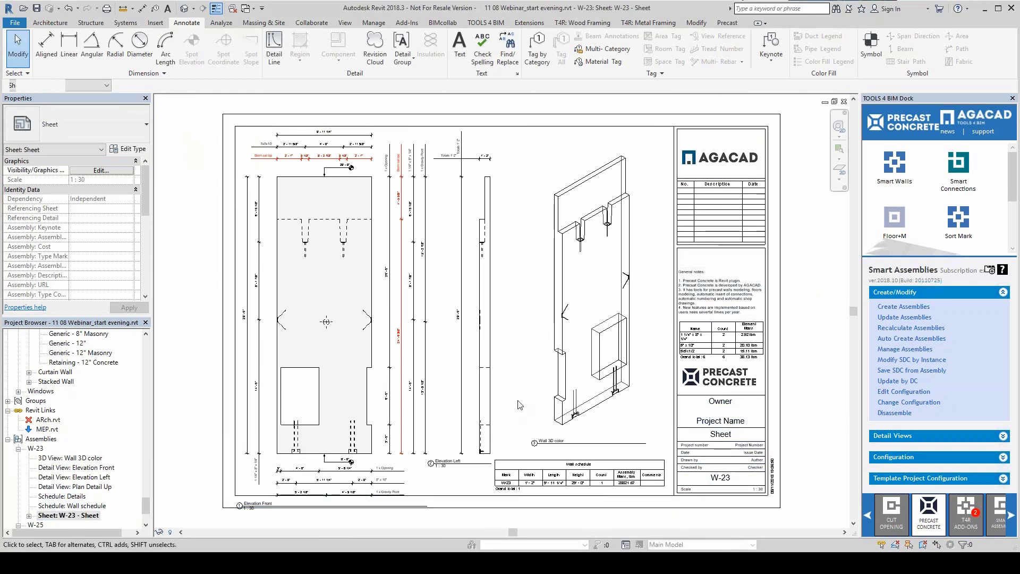
Step: Examine the W-23 sheet, activating its front elevation to check the dimensions around the window opening
scroll(494, 415, up, 2)
double_click(489, 354)
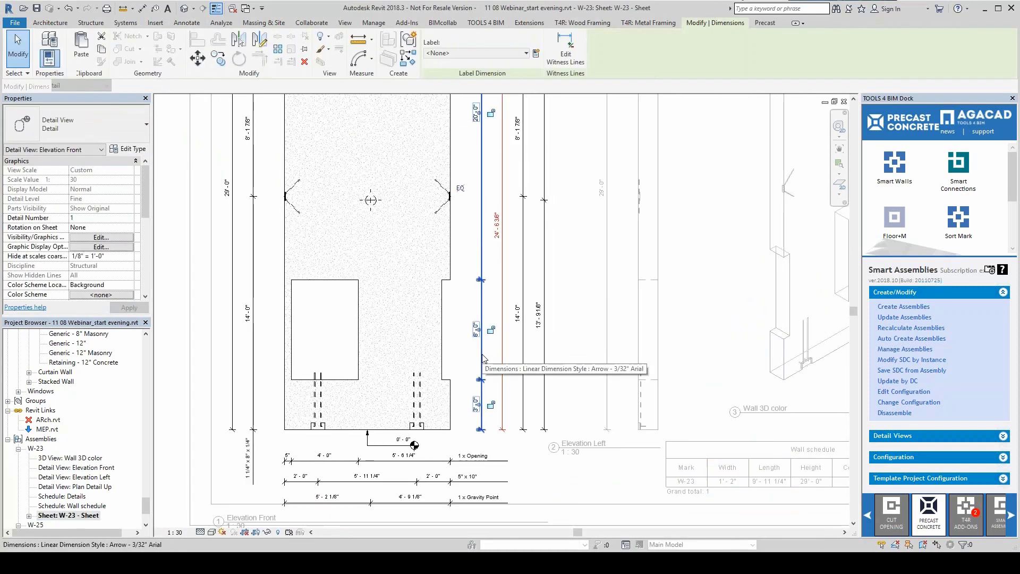
click(449, 460)
scroll(321, 310, down, 2)
click(244, 275)
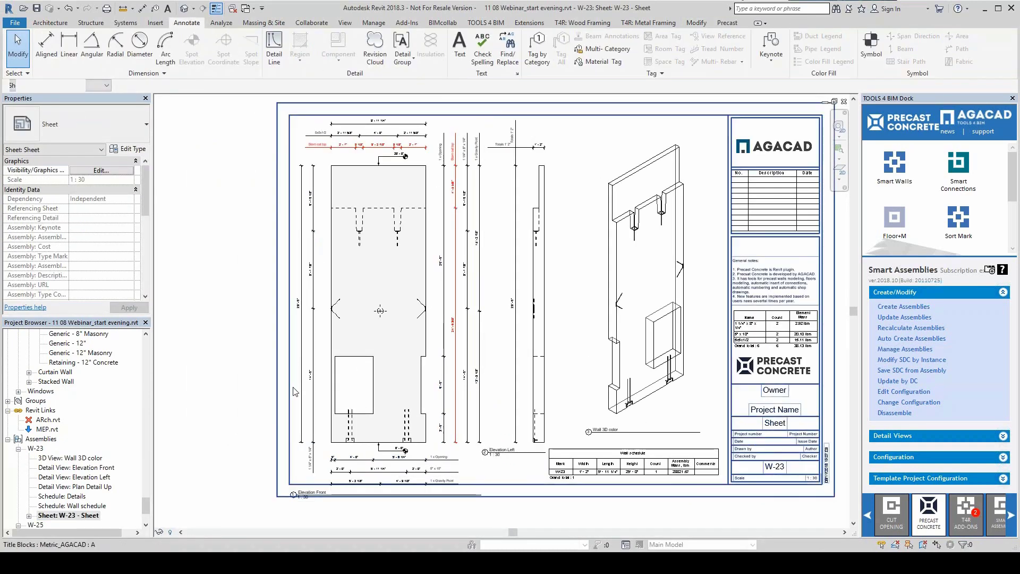
scroll(384, 471, up, 3)
scroll(318, 393, down, 2)
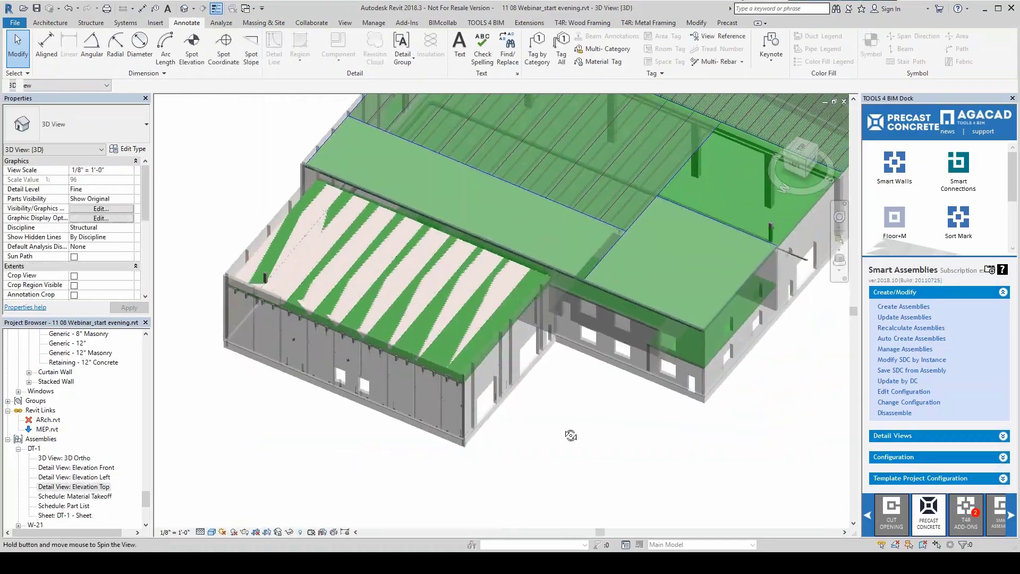